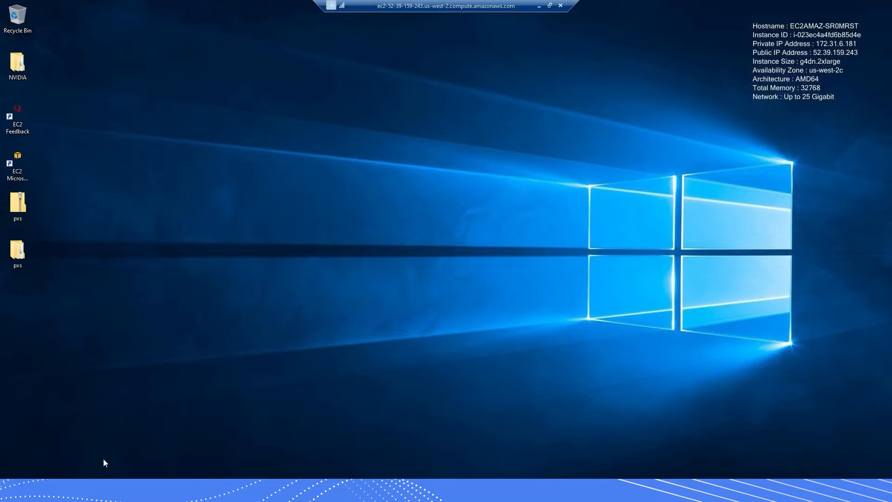
Open Device Manager and expand the display adapters to check the installed GPU.
key(super)
text(device)
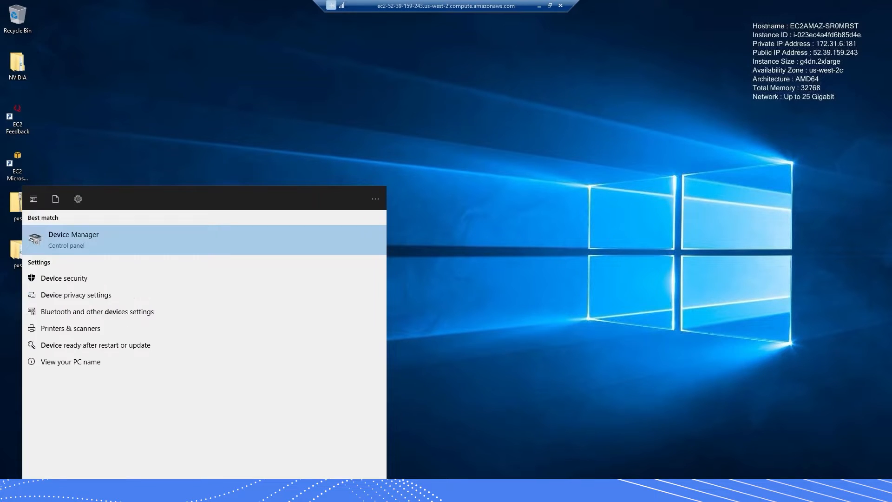
key(Return)
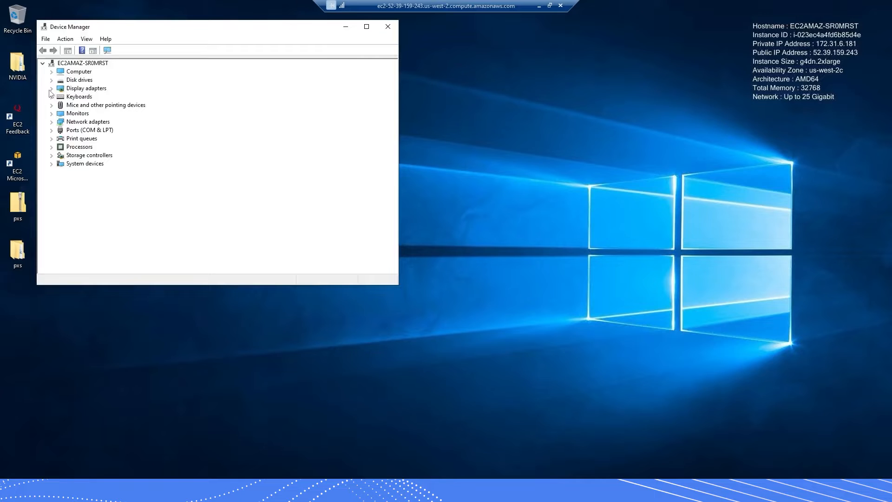
click(51, 88)
drag(73, 22, 116, 25)
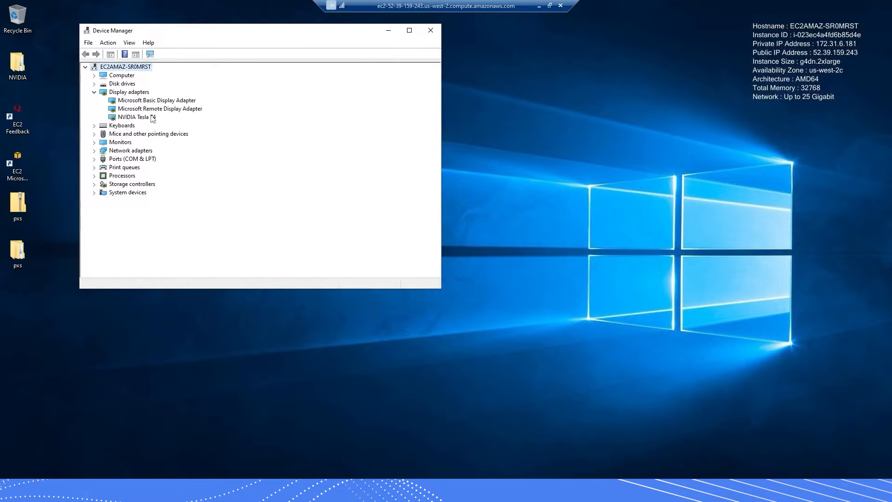
Open the extracted pxs folder from the desktop and go into its nested pxs\Windows build folder.
double_click(19, 250)
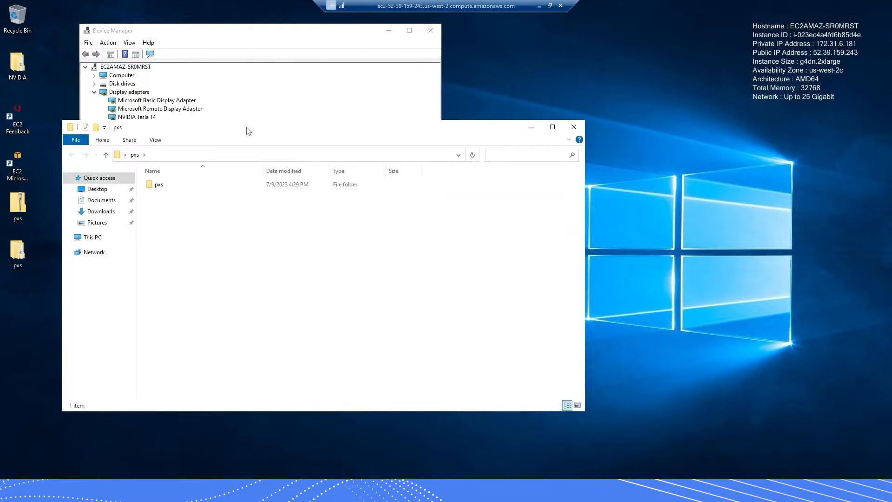
drag(250, 123, 386, 124)
double_click(301, 184)
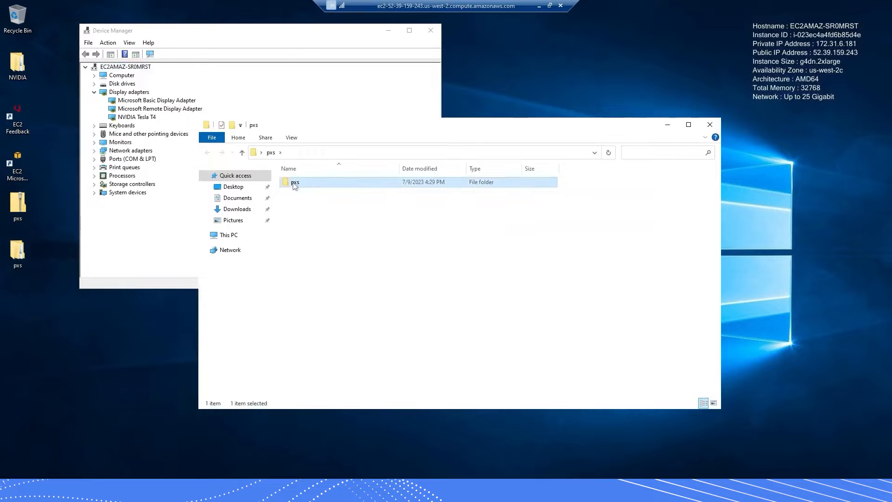
double_click(302, 183)
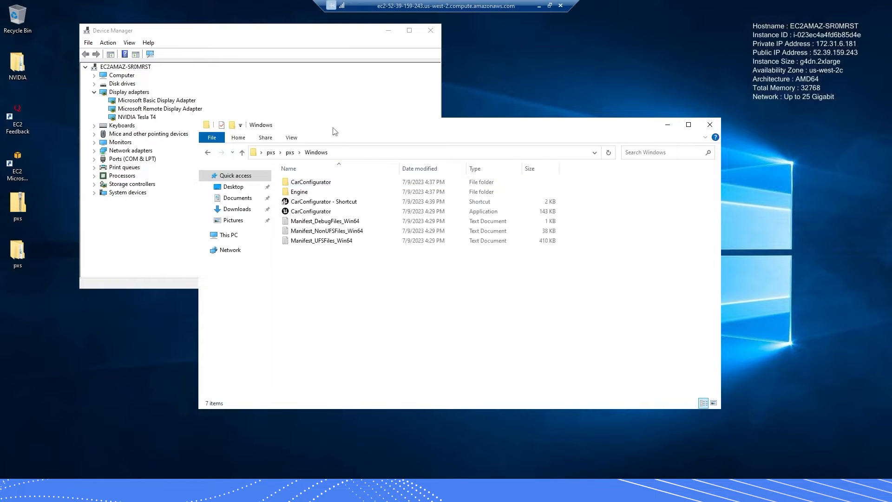
drag(337, 129, 358, 126)
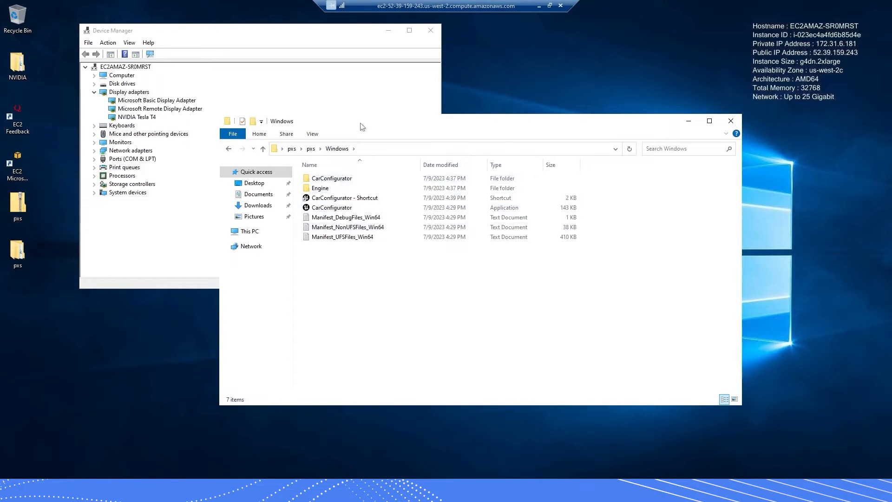
drag(361, 122, 364, 125)
Run the run_local batch script from CarConfigurator\Samples\PixelStreaming\WebServers\SignallingWebServer\platform_scripts\cmd.
double_click(334, 183)
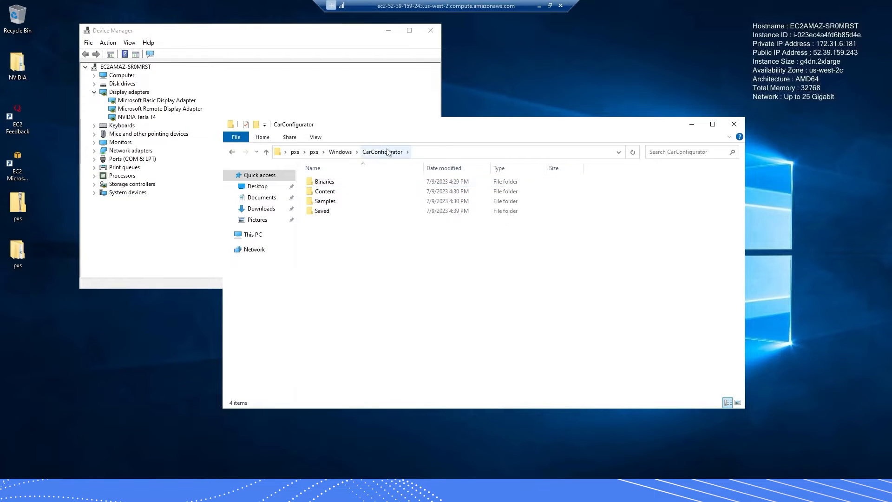
double_click(327, 201)
double_click(344, 185)
double_click(335, 185)
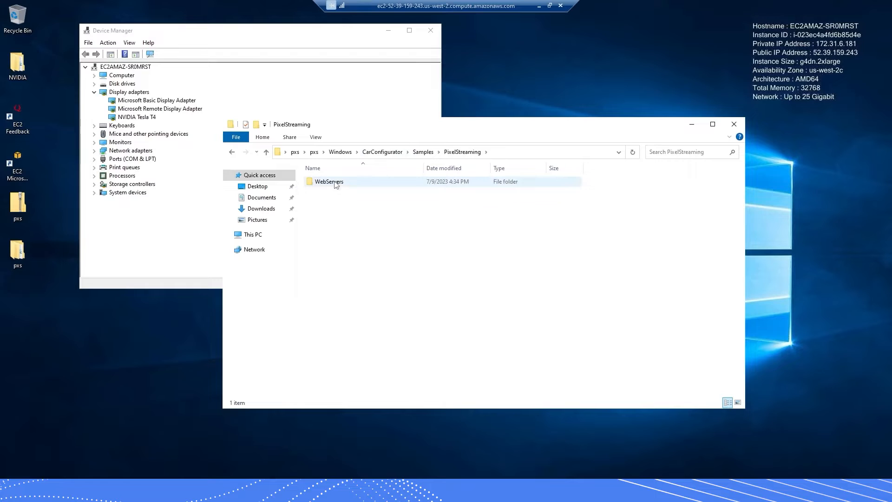
double_click(343, 210)
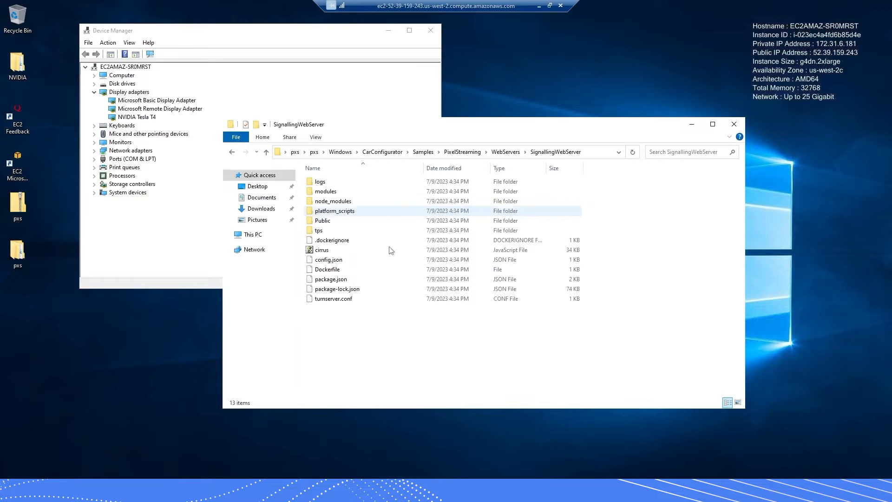
double_click(344, 211)
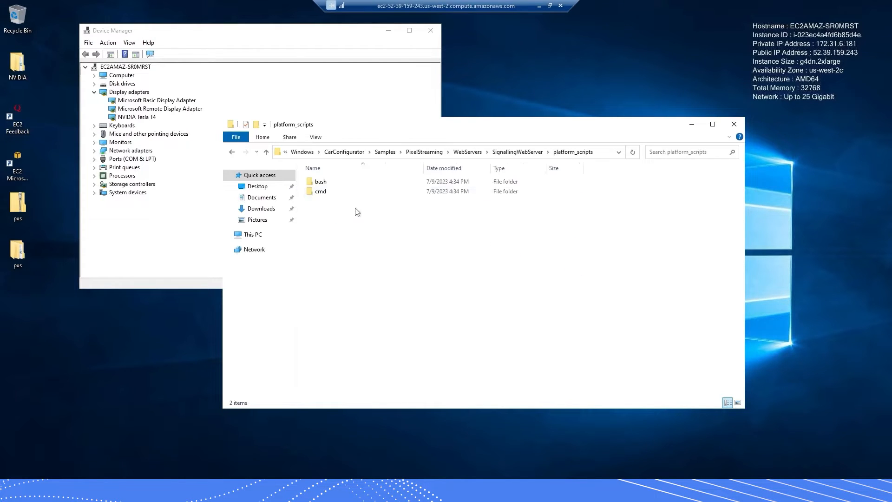
double_click(326, 194)
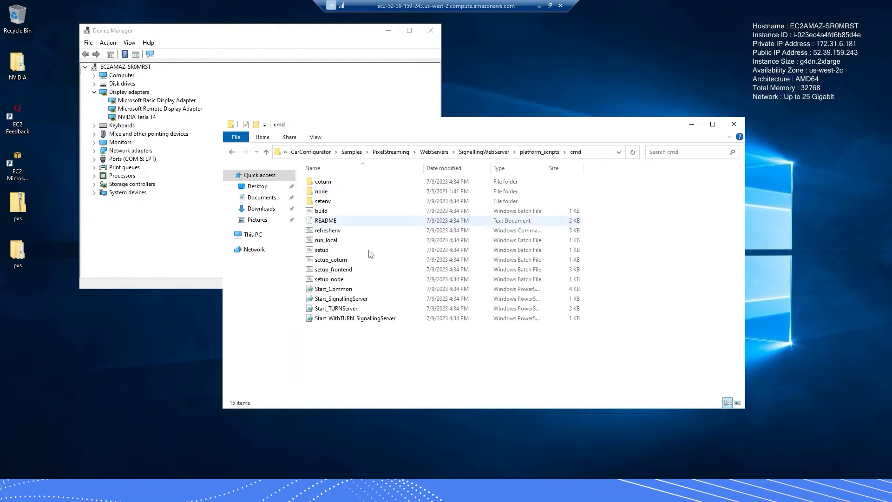
double_click(333, 242)
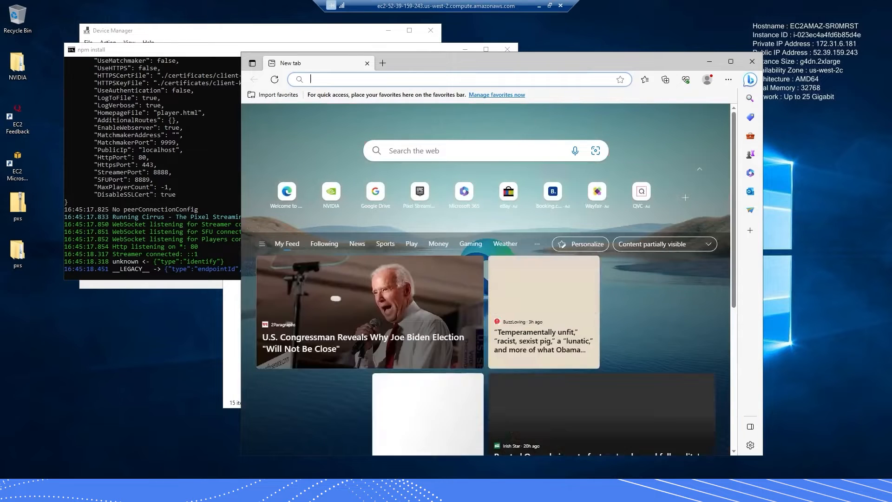
Load localhost in the Edge browser and start the Pixel Streaming session of the car configurator.
text(localhost)
key(Return)
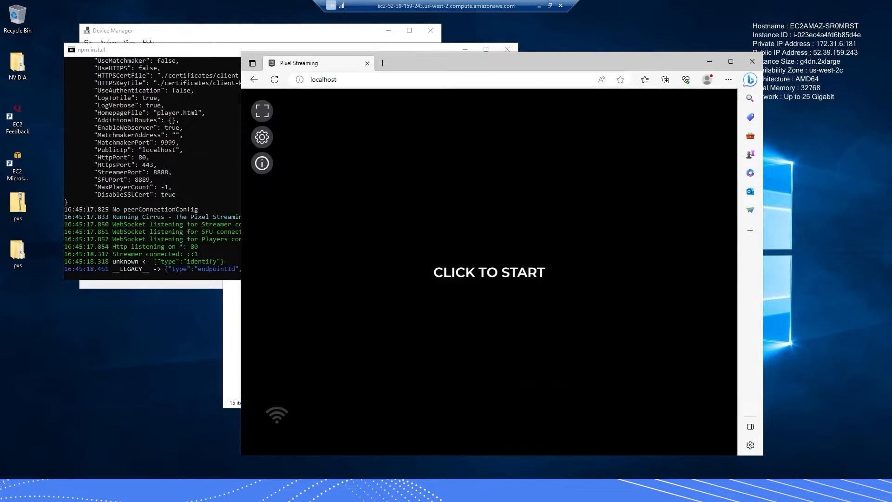
click(486, 276)
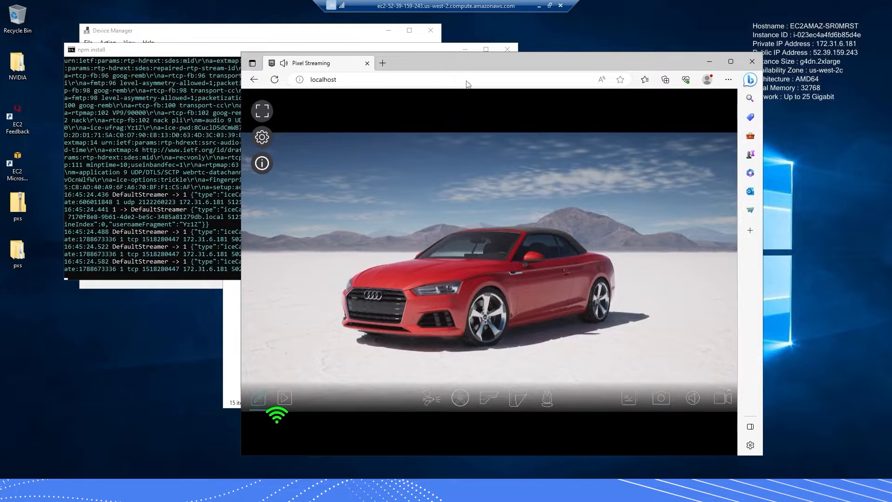
drag(443, 65, 467, 82)
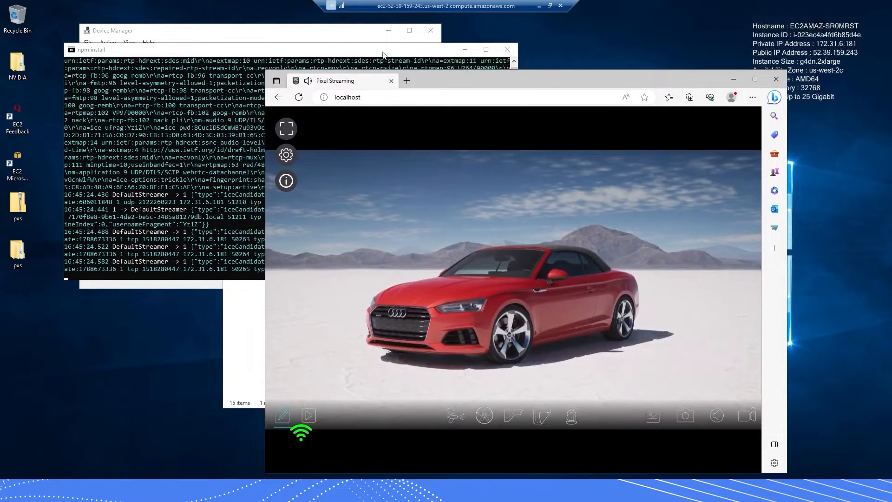
Stop the signalling server by closing its console window, and move the browser window aside to uncover the File Explorer window.
click(383, 54)
click(510, 57)
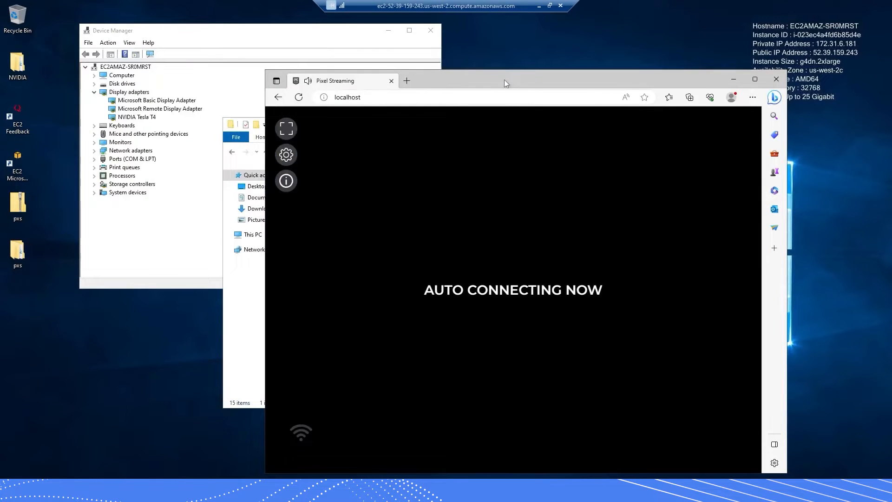
drag(504, 79, 498, 60)
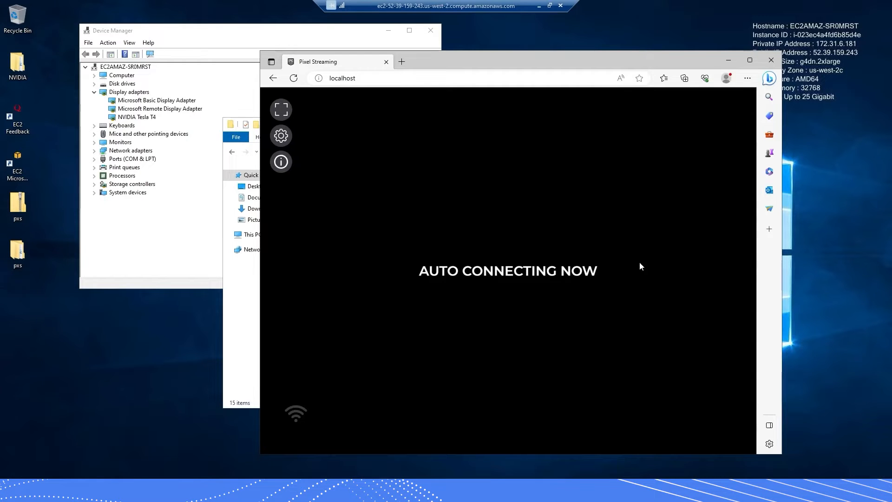
drag(458, 62, 514, 67)
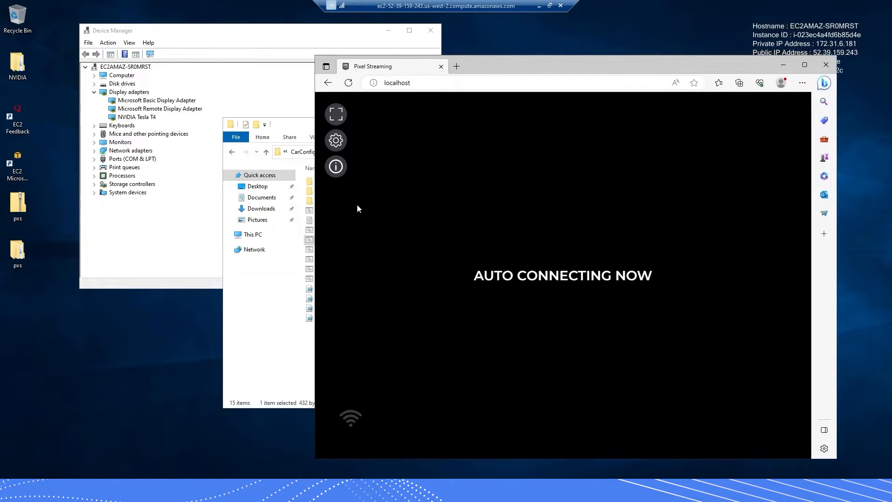
Review the packaged Windows and CarConfigurator folders in File Explorer, and return to the cmd scripts folder.
click(293, 125)
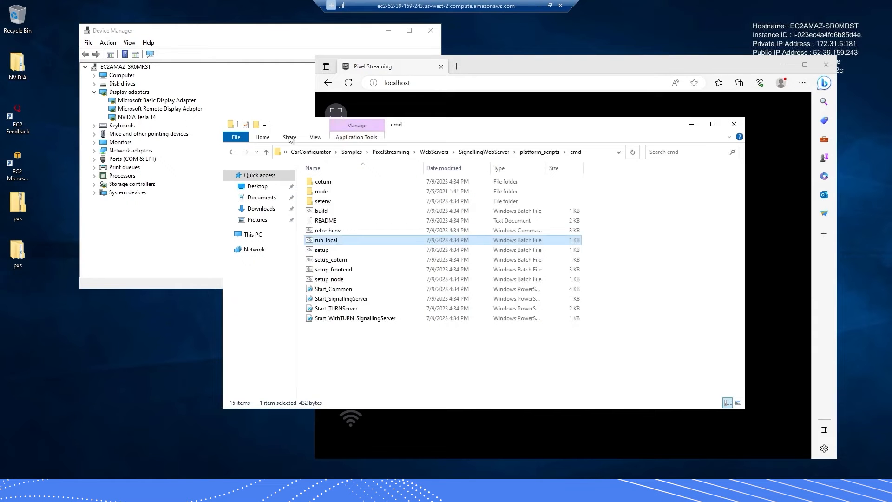
click(302, 153)
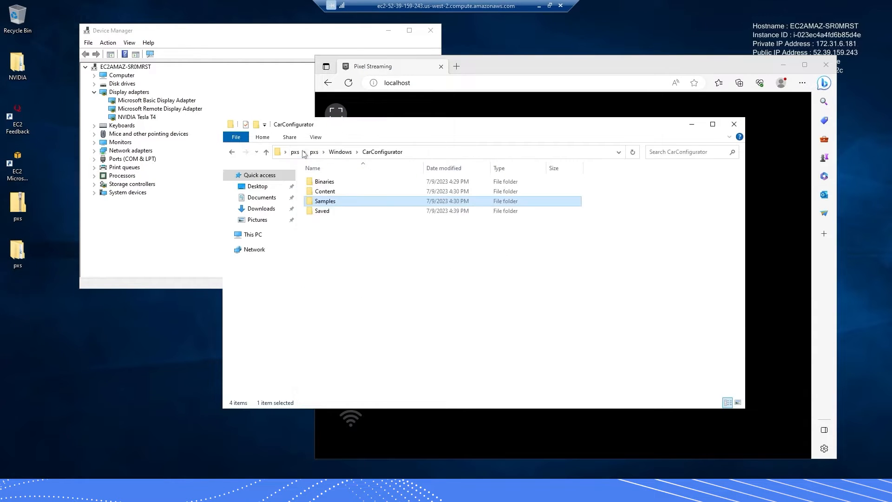
click(340, 152)
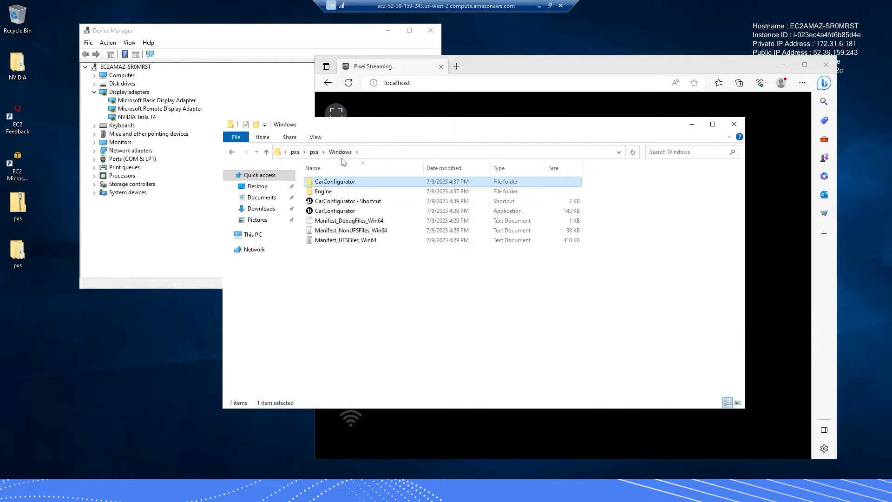
double_click(333, 184)
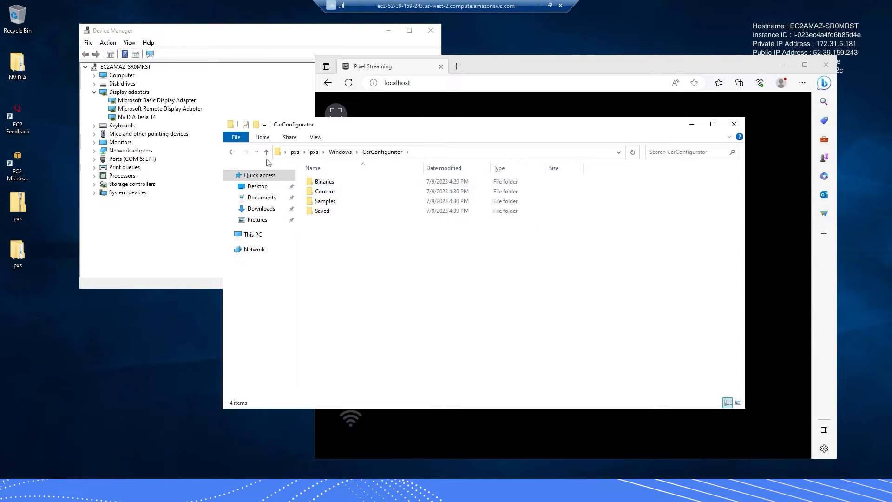
click(232, 154)
click(232, 153)
click(232, 153)
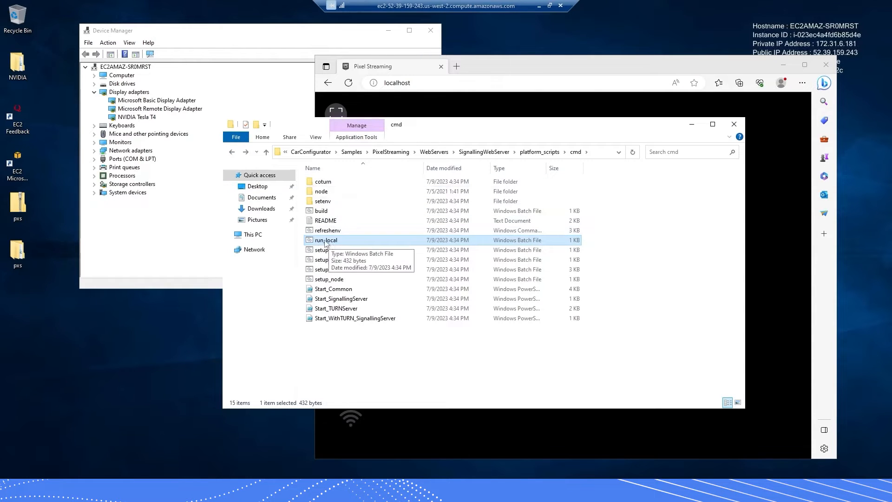
Run the run_local script again and restart the Pixel Streaming session at localhost in the browser.
double_click(325, 241)
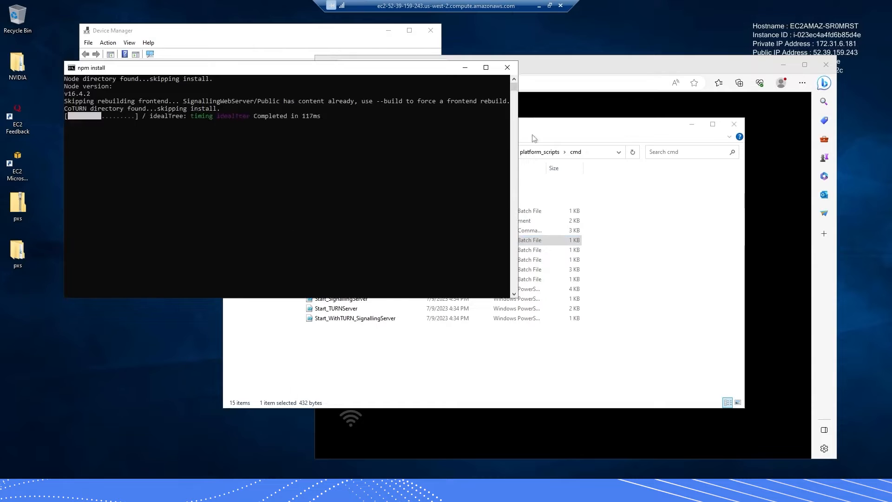
click(548, 69)
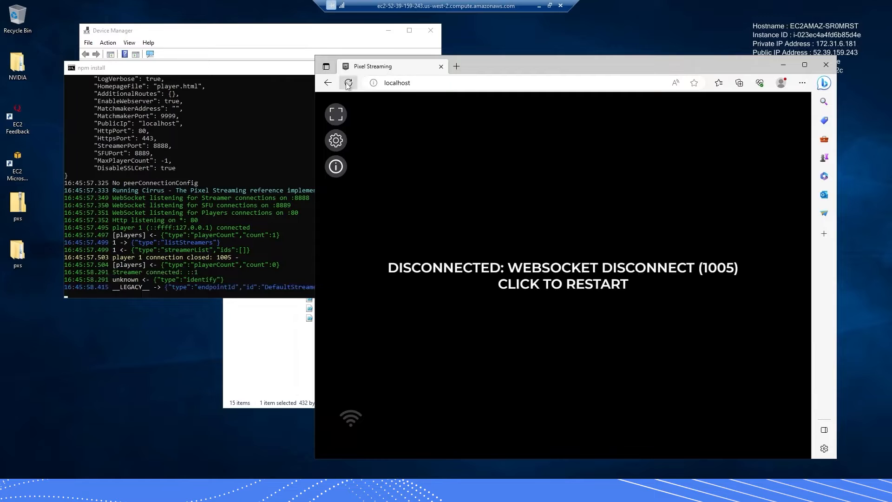
click(632, 240)
click(591, 280)
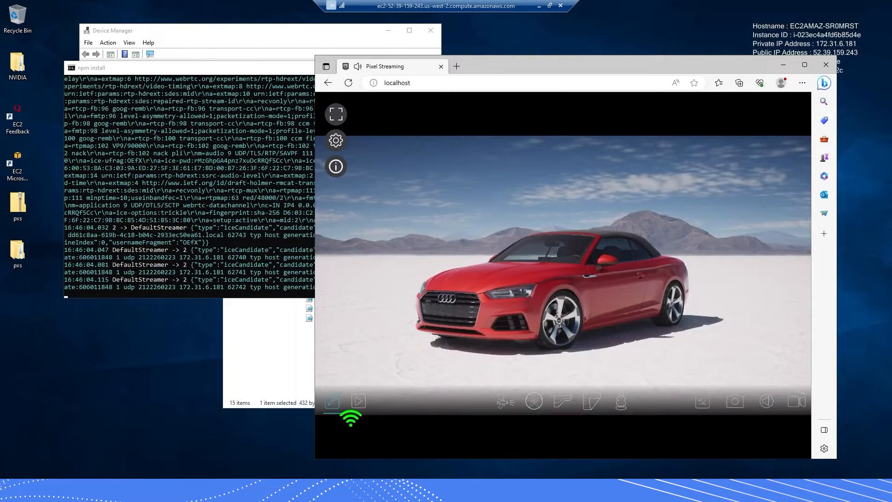
Open Task Manager and find the UnrealGame process in the list of background processes to check its resource usage.
right_click(341, 483)
click(367, 446)
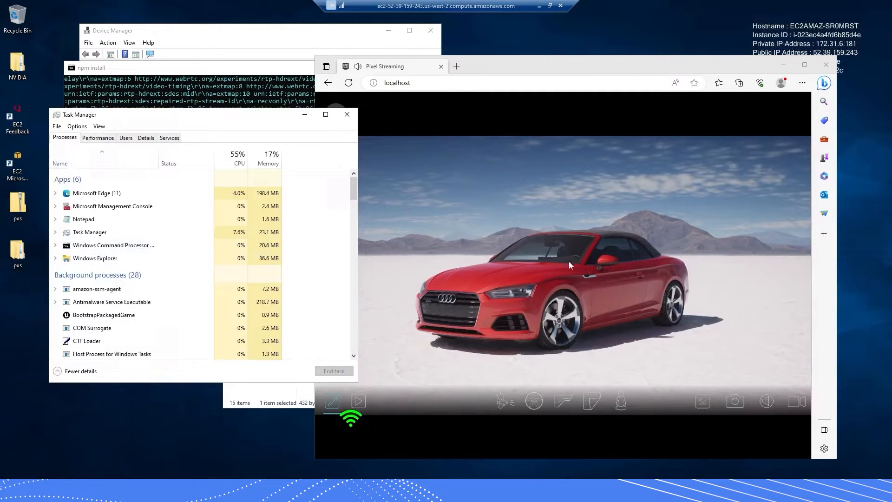
scroll(119, 311, down, 3)
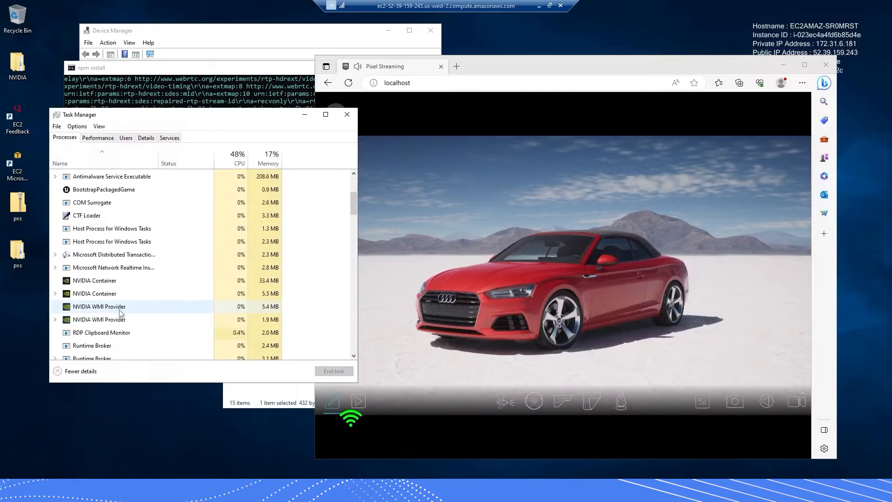
scroll(121, 313, down, 3)
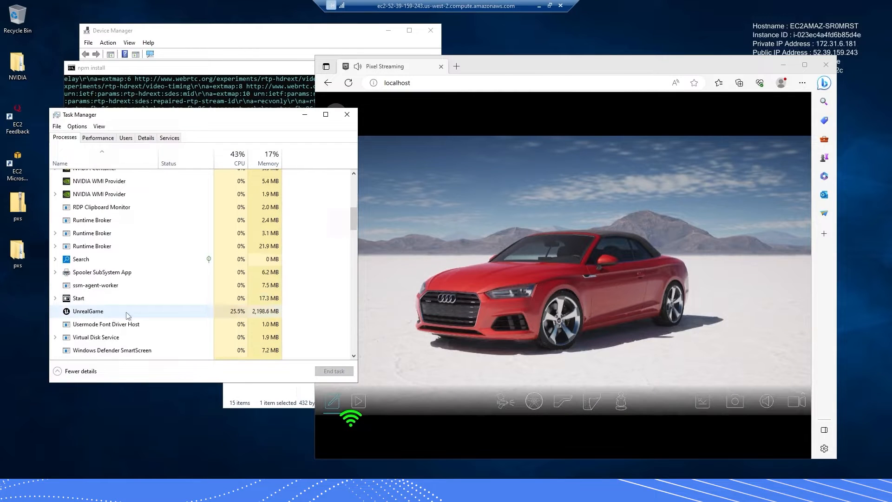
click(134, 315)
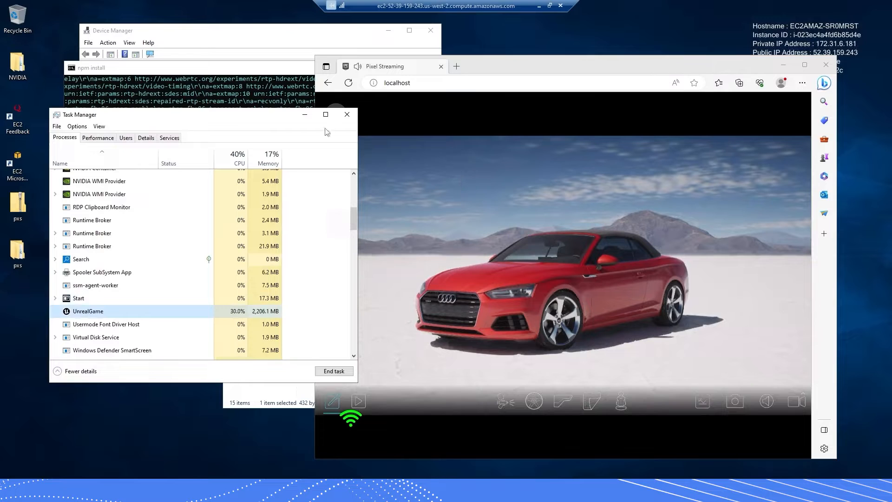
Bring the Pixel Streaming browser window forward, select its localhost address, and reposition the window to reveal the instance's public IP address on the desktop.
click(486, 69)
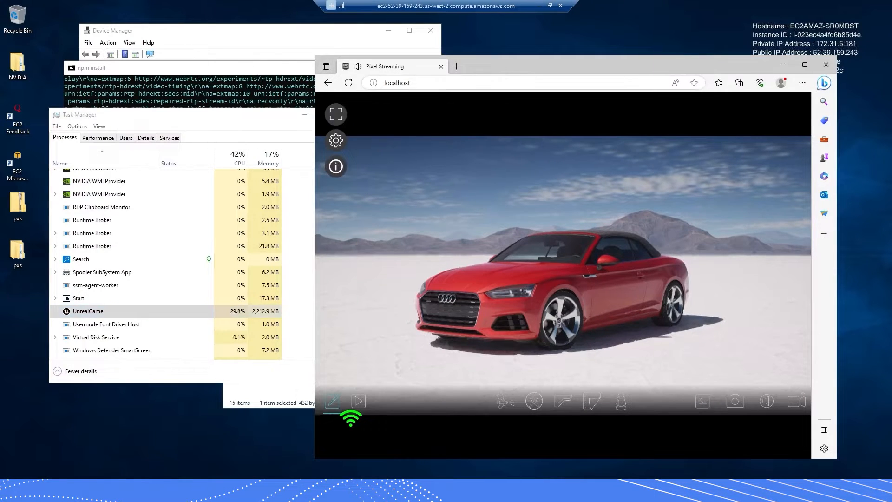
click(397, 84)
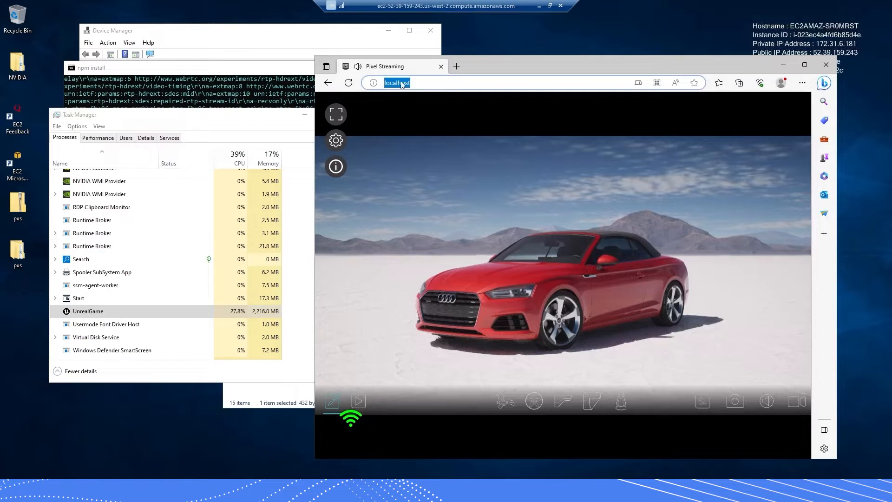
drag(478, 64, 419, 56)
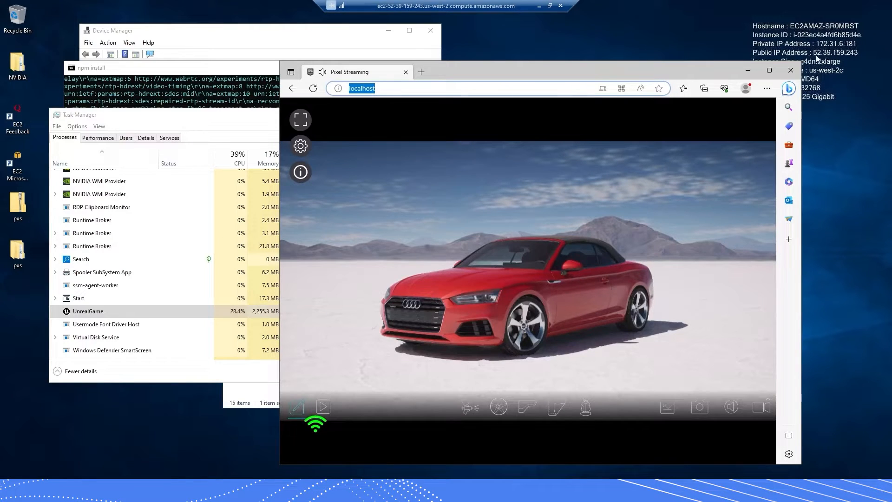
mouse_move(675, 69)
mouse_down()
mouse_move(634, 67)
mouse_move(679, 68)
mouse_up()
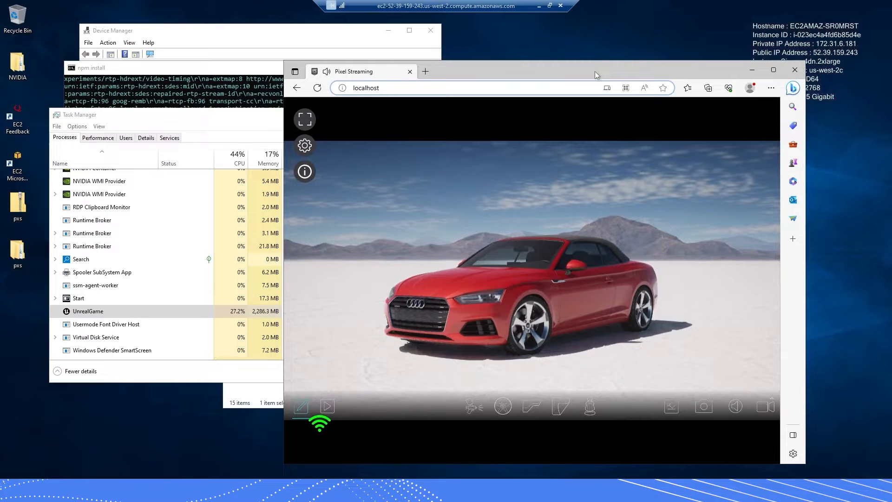
Load the instance's public IP address 52.39.159.243 in place of localhost in the browser, and move the browser window aside.
drag(593, 72, 588, 73)
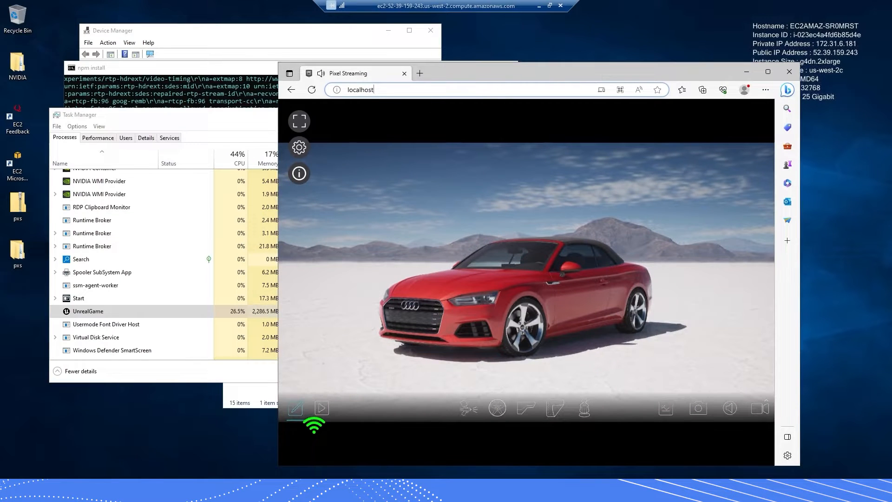
click(449, 95)
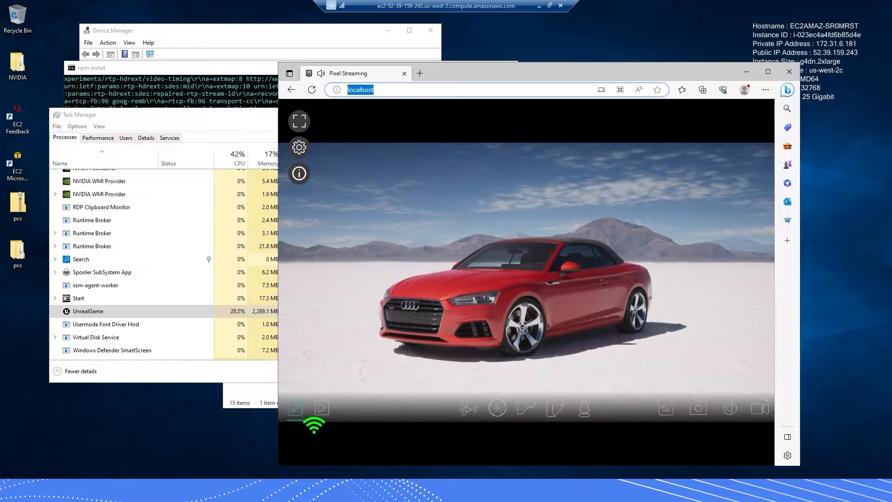
text(52.39)
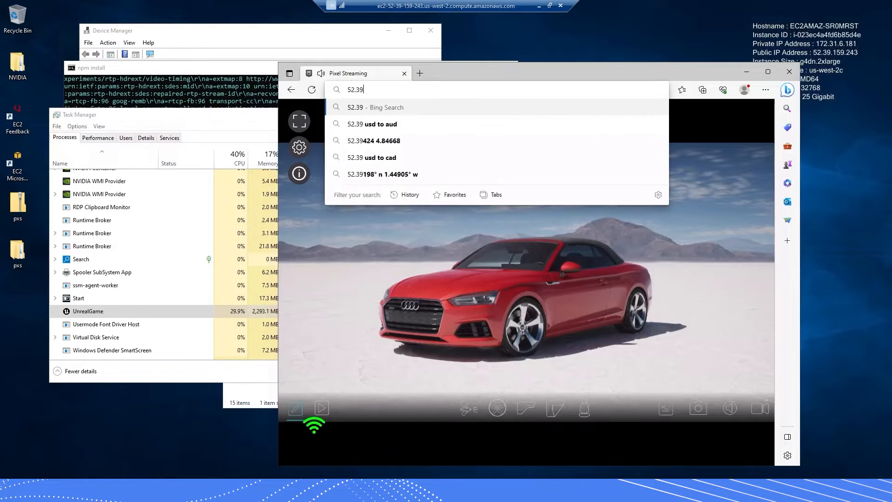
text(.159)
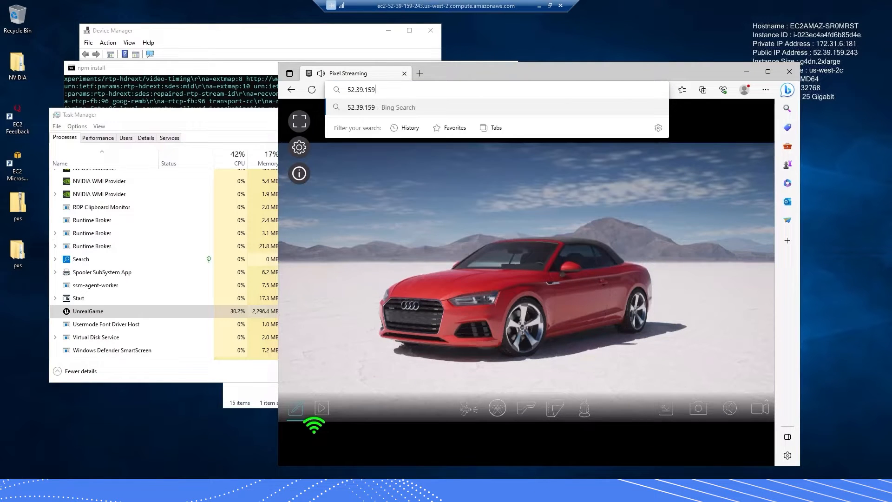
text(.243)
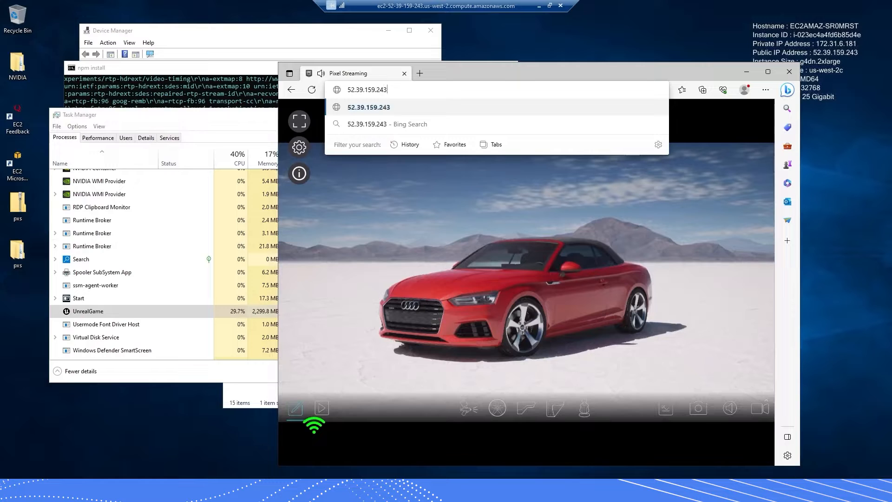
key(Return)
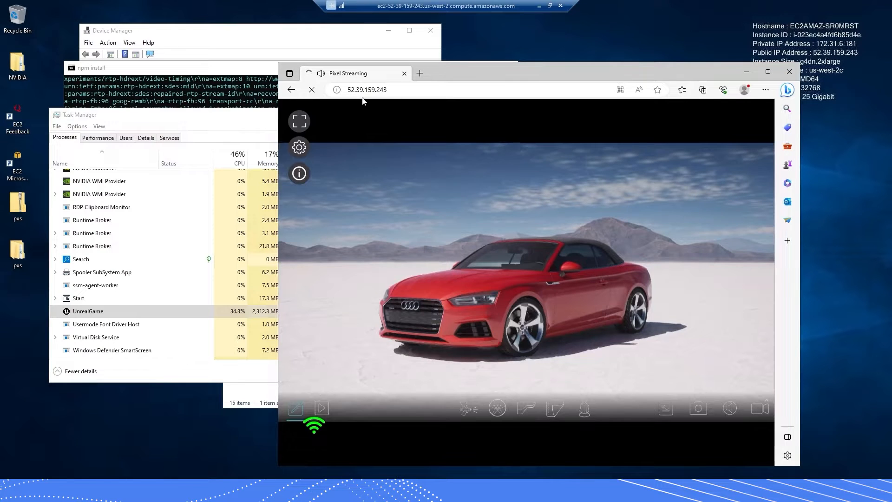
drag(495, 75, 497, 68)
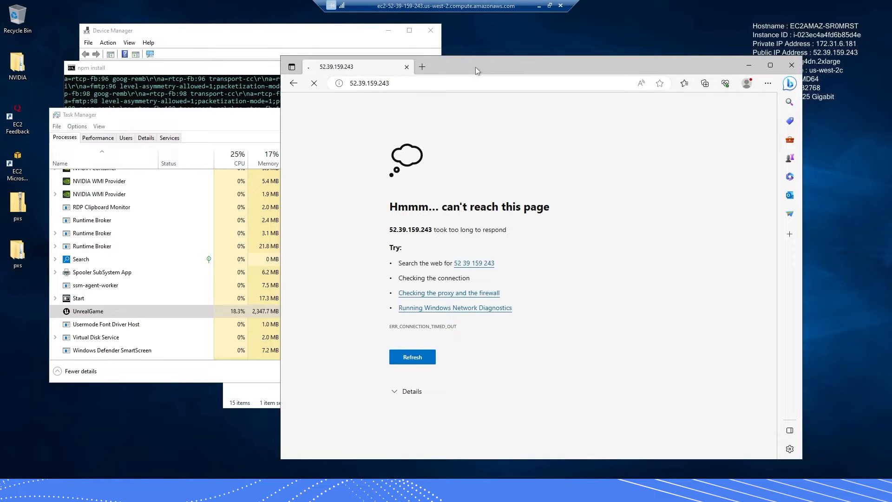
drag(475, 67, 469, 64)
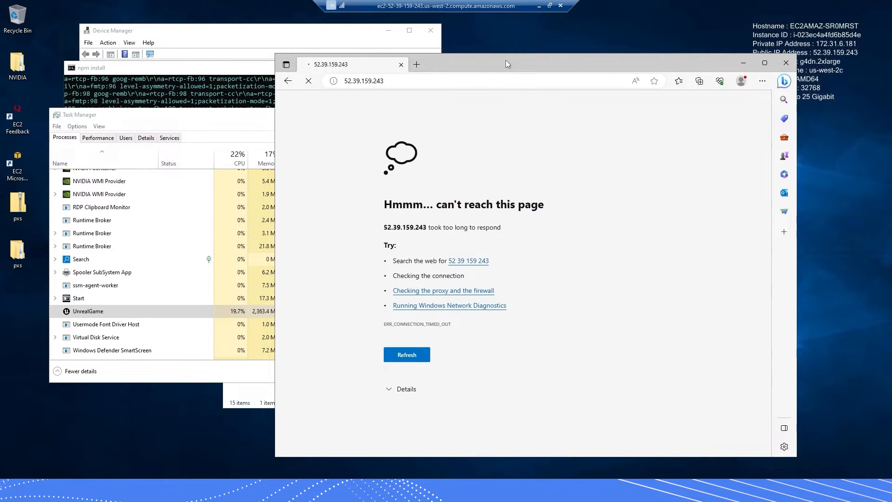
drag(505, 60, 564, 63)
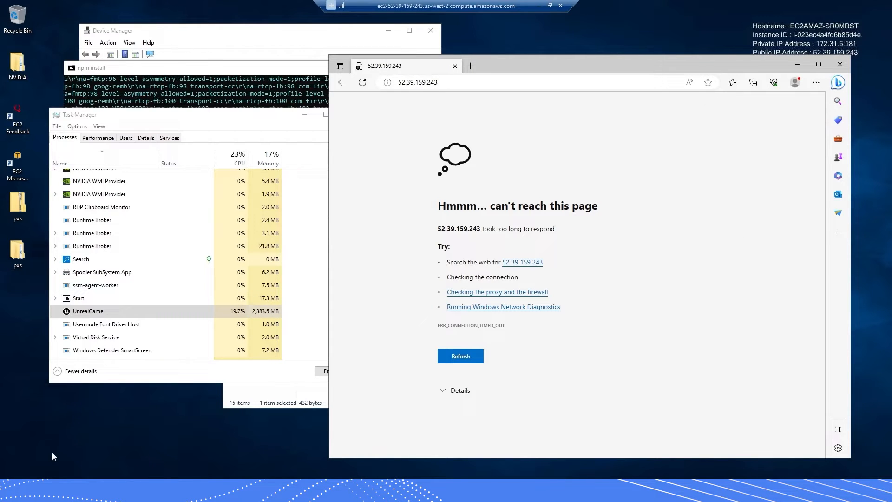
Search for the firewall settings, open Windows Defender Firewall's advanced settings, and display the Inbound Rules.
key(super)
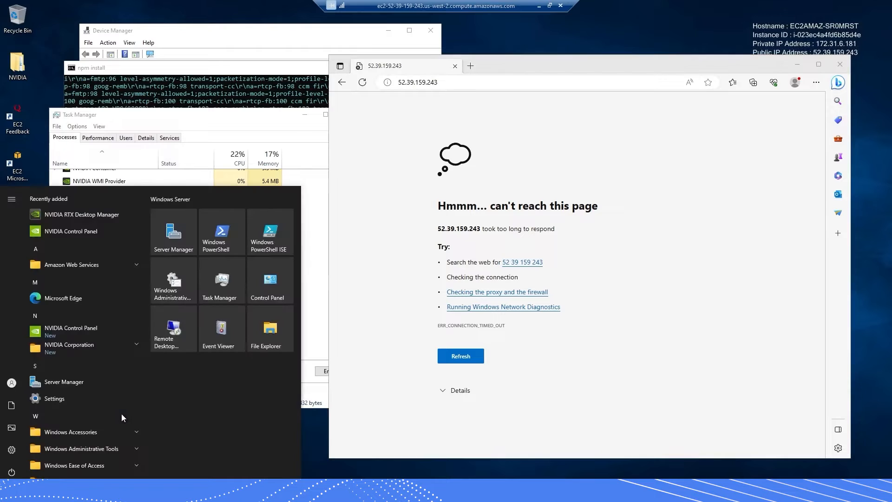
text(firewall)
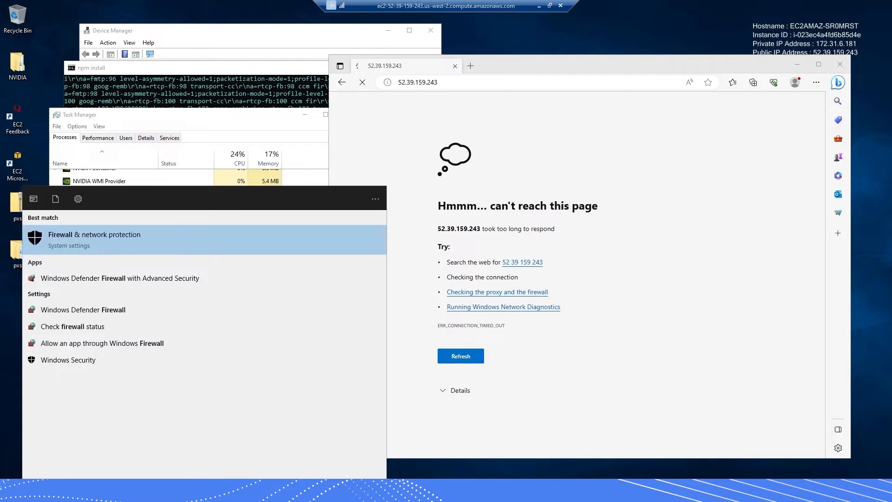
click(73, 314)
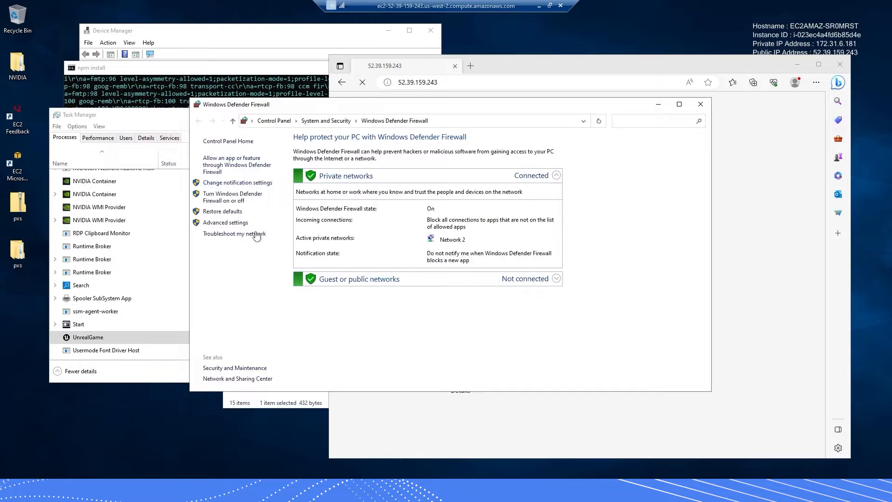
click(223, 223)
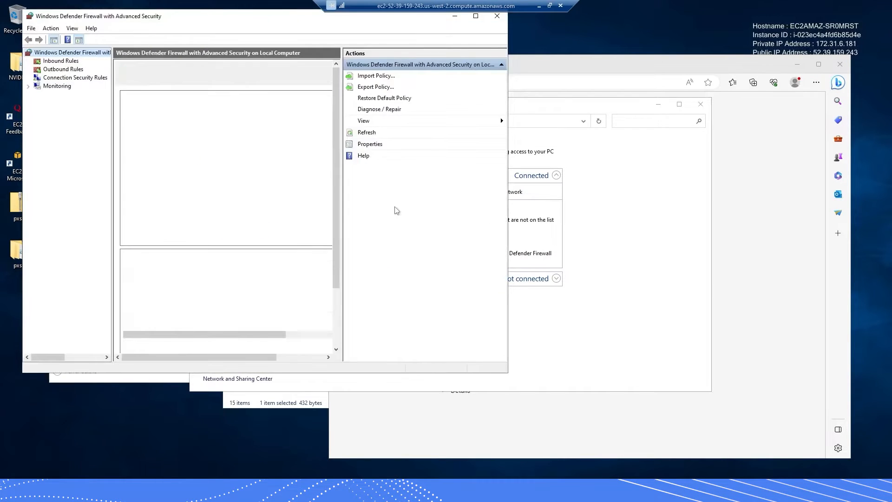
drag(201, 10, 398, 105)
click(177, 149)
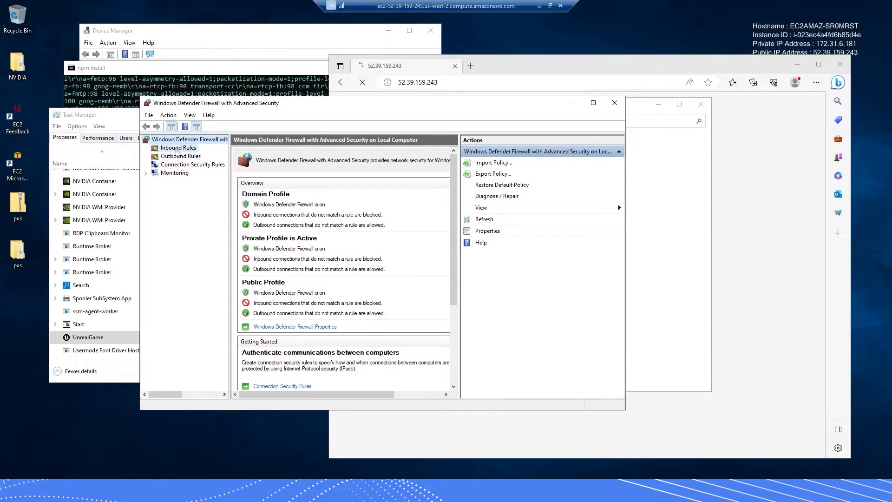
drag(302, 106, 332, 108)
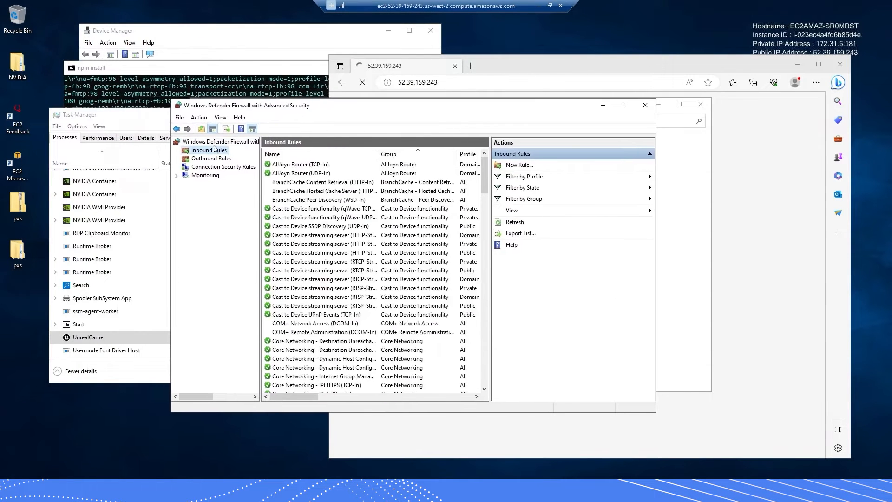
Create an inbound port rule named inbound-tcp that allows TCP connections on all local ports for the domain, private and public profiles.
click(519, 165)
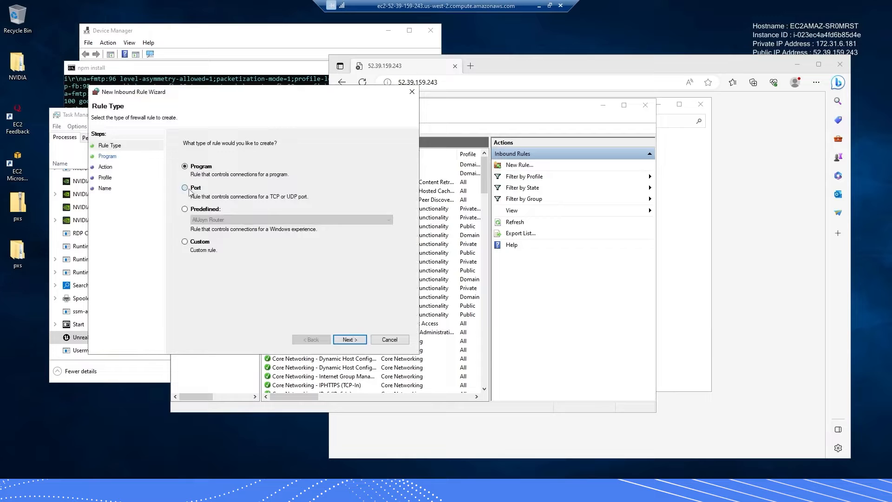
click(194, 188)
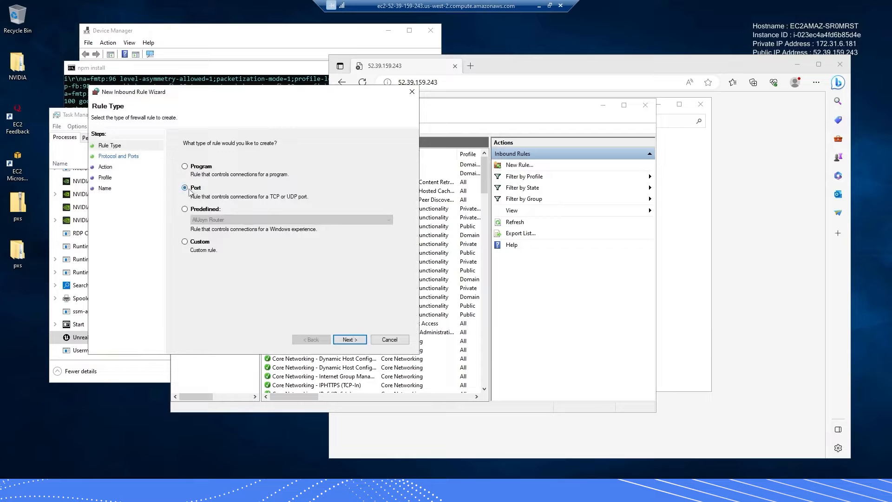
click(346, 340)
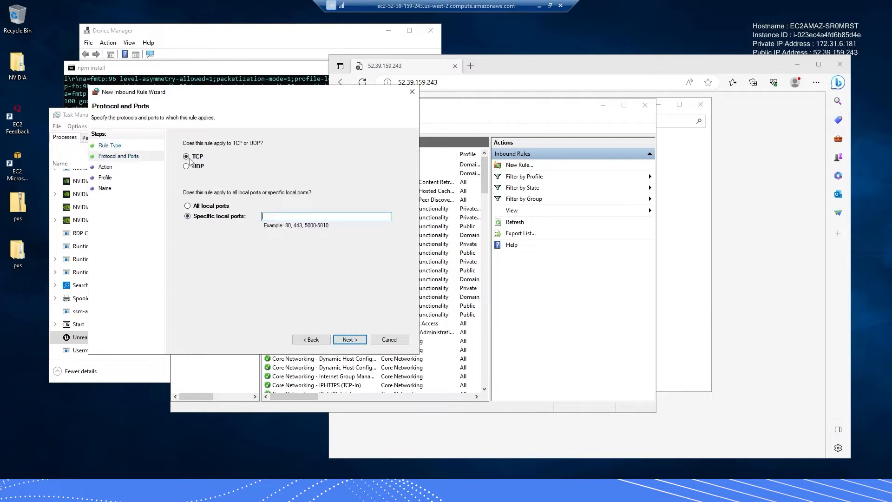
click(186, 206)
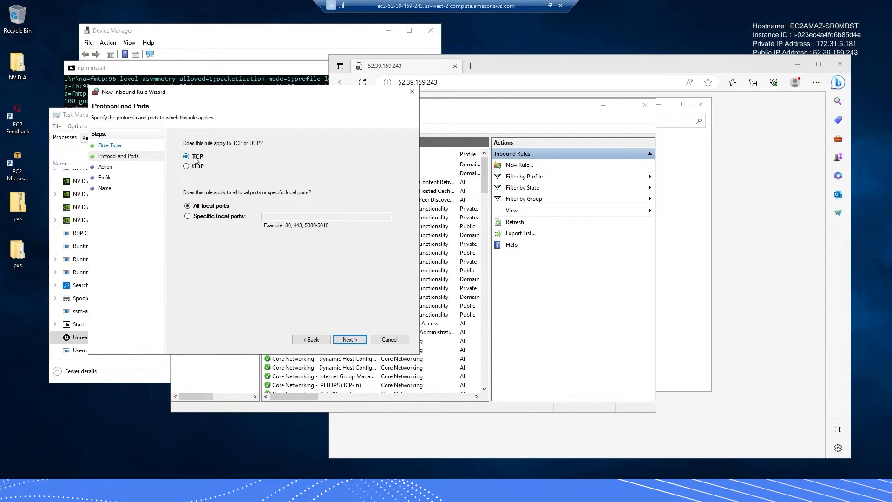
click(342, 342)
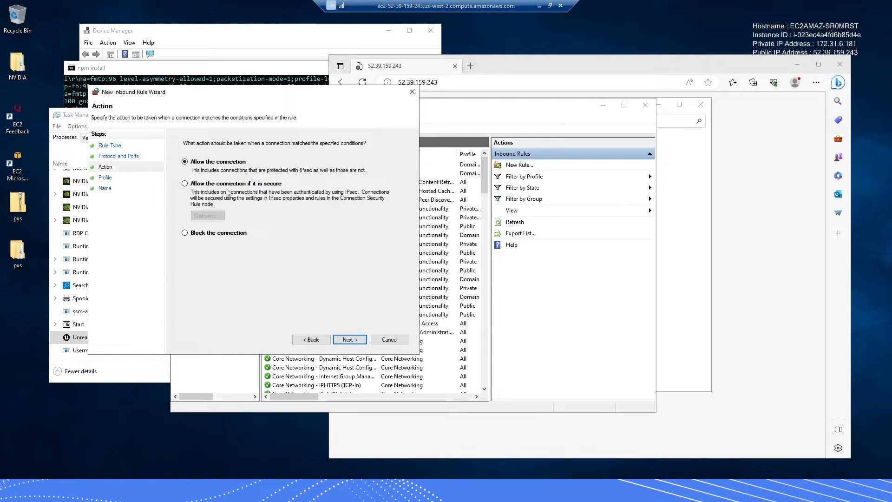
click(338, 340)
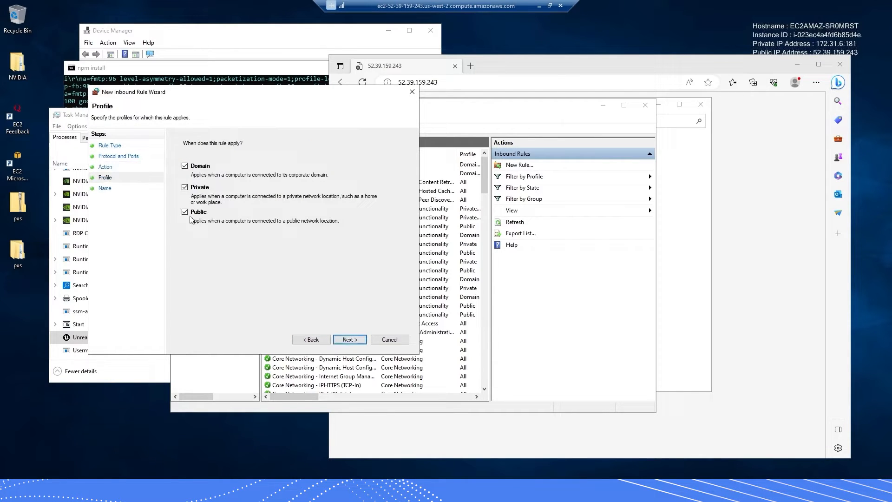
click(348, 340)
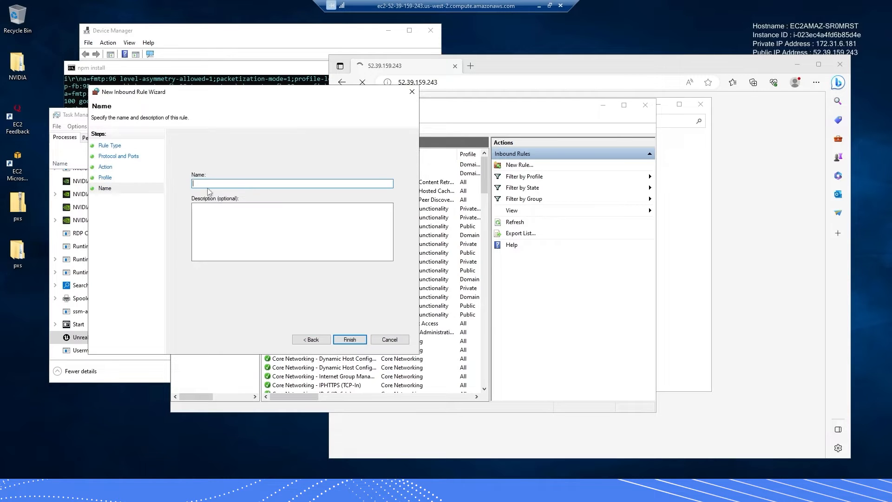
text(inbound-tcp)
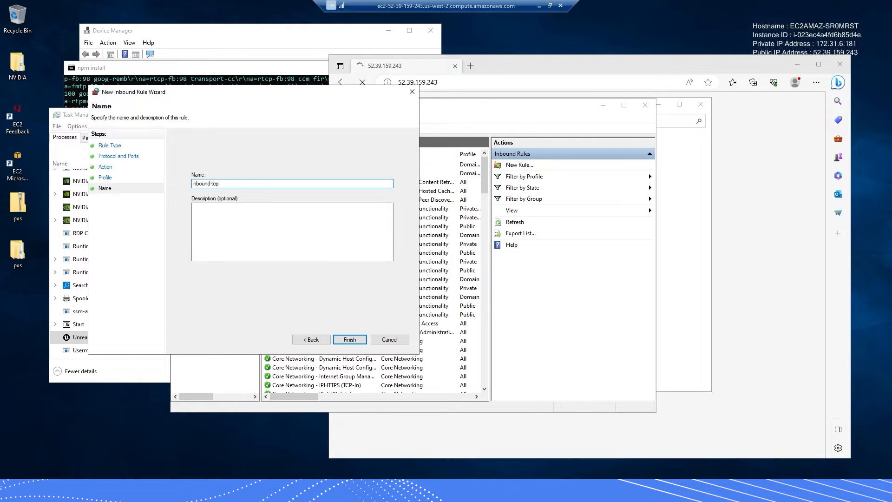
click(350, 339)
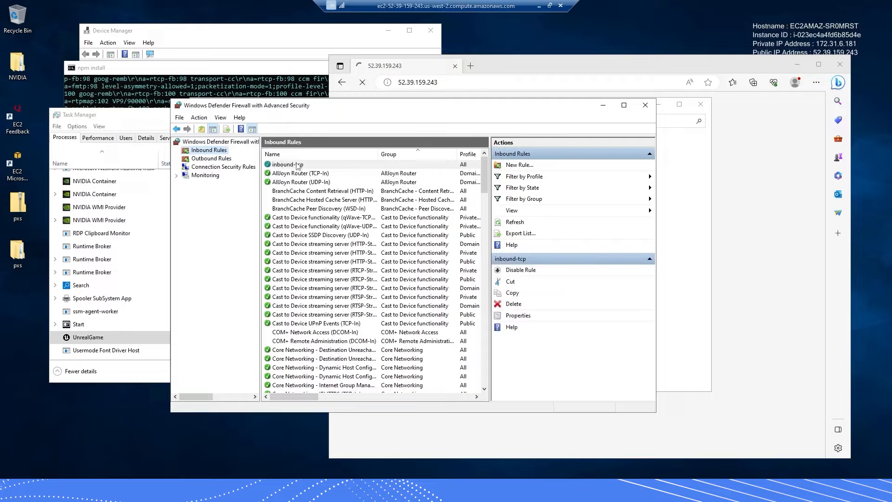
Create an inbound port rule named inbound-udp that allows UDP connections on all local ports for all profiles.
click(515, 165)
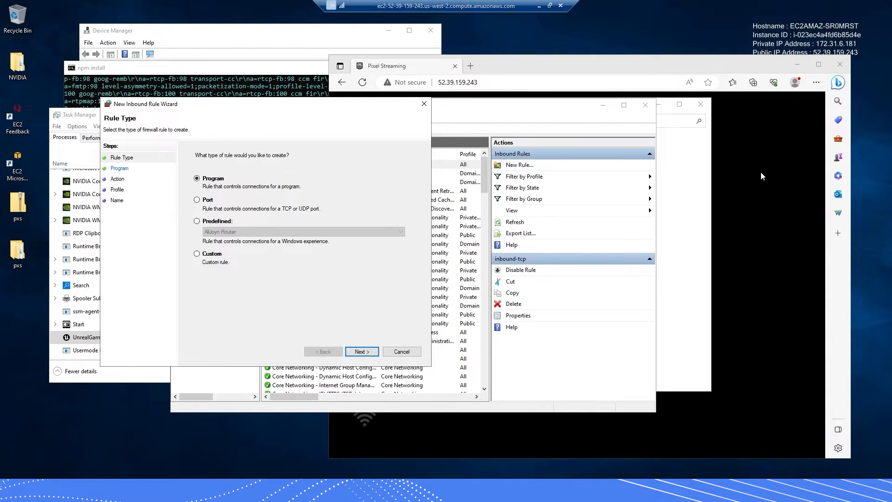
click(208, 200)
click(360, 352)
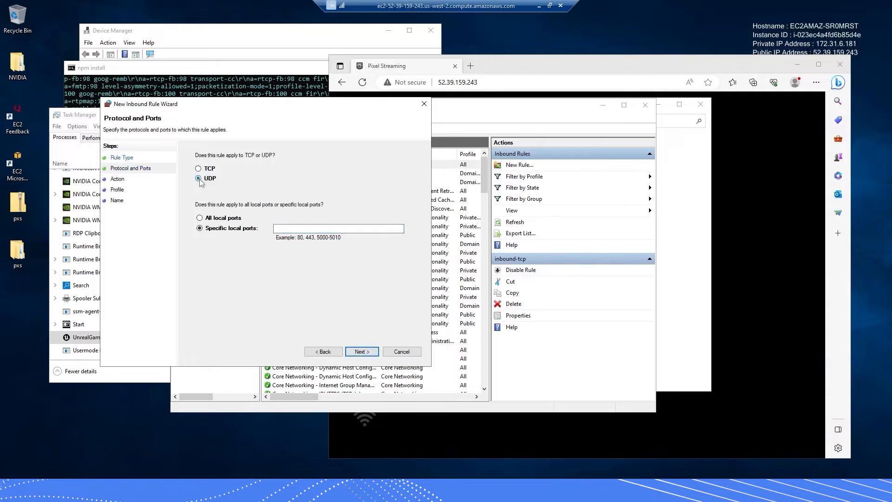
click(199, 218)
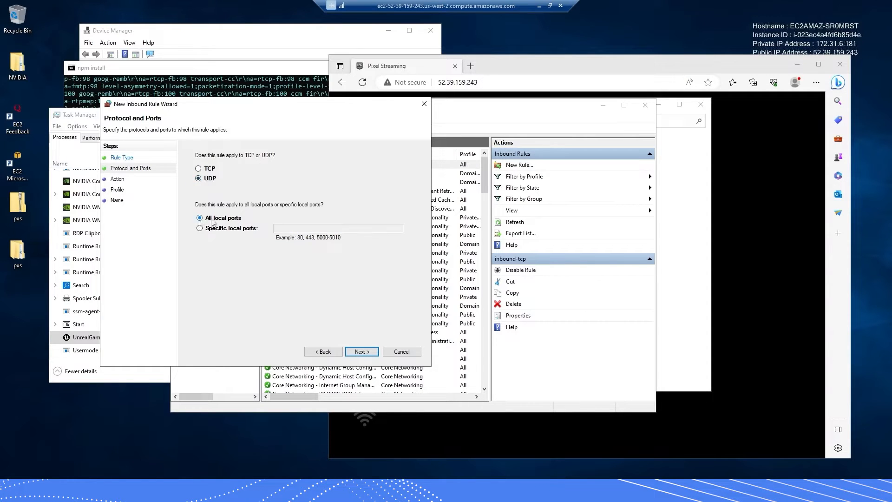
click(360, 352)
click(361, 351)
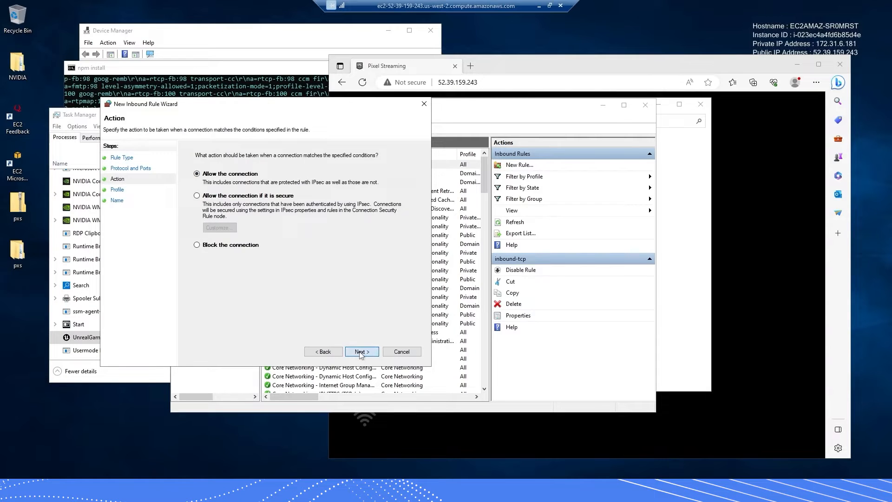
click(360, 352)
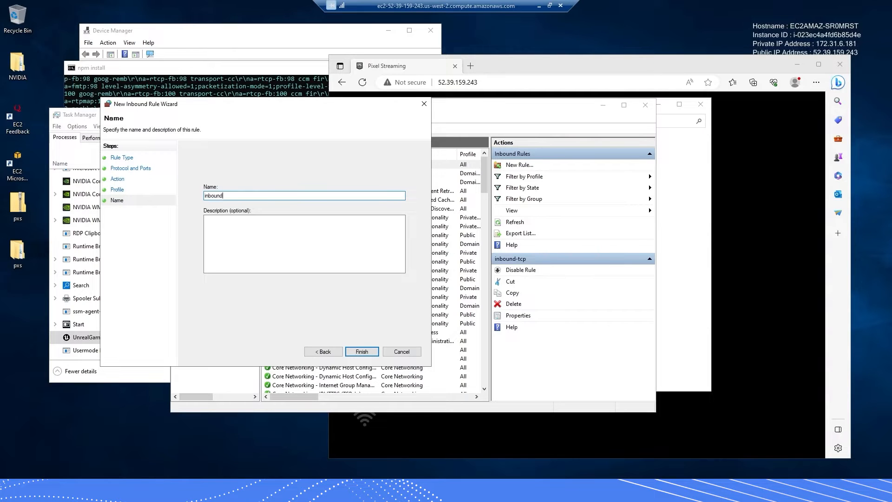
key(Return)
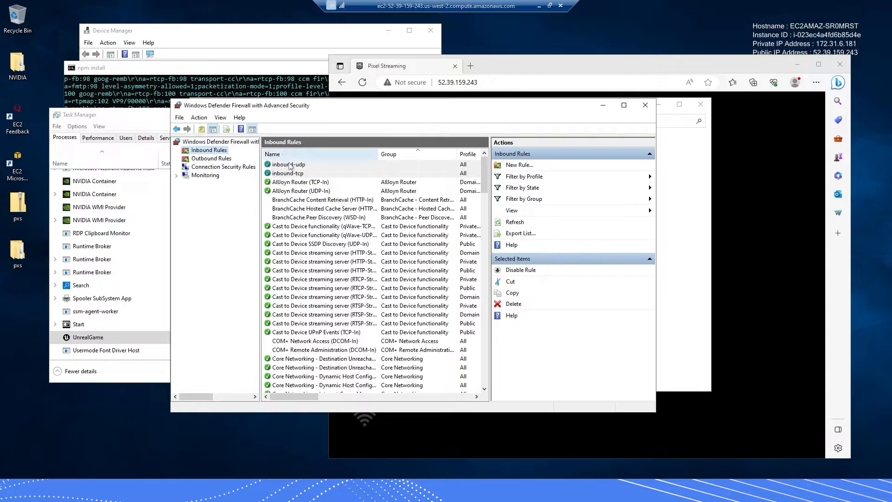
Bring the browser forward, start the Pixel Streaming session at the public IP address, and reposition the browser window.
click(507, 73)
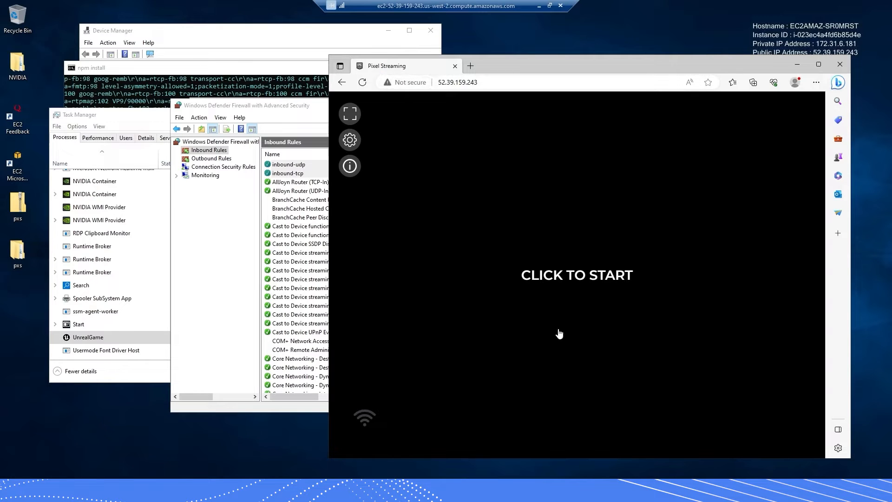
click(578, 272)
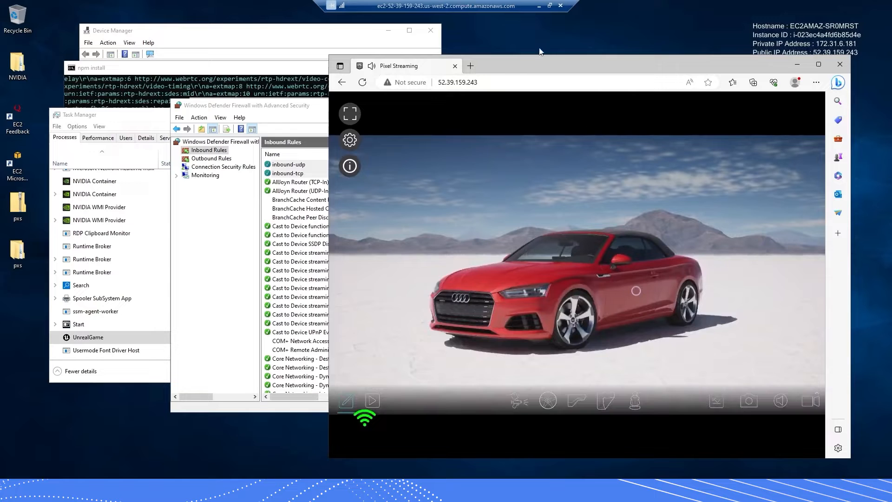
drag(485, 59, 456, 47)
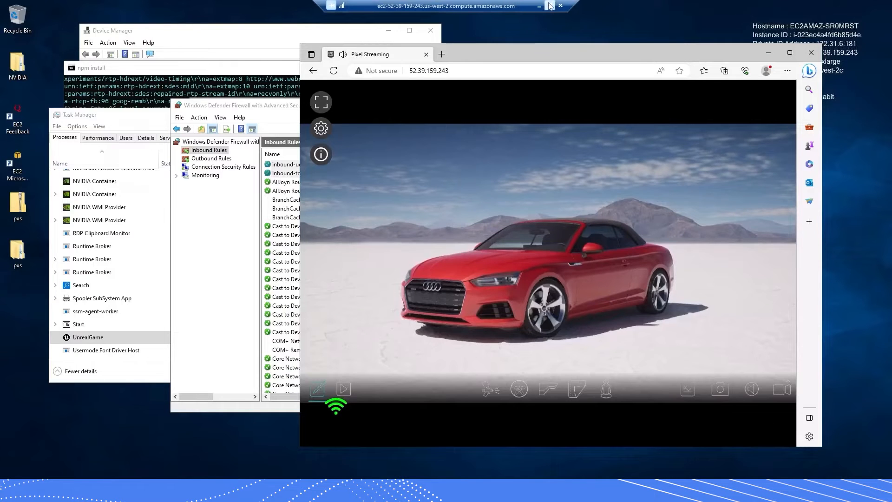
Take the Remote Desktop session out of full screen and place it side by side with the local Chrome window, keeping the streamed car in view.
click(549, 5)
drag(511, 119, 1, 74)
click(634, 152)
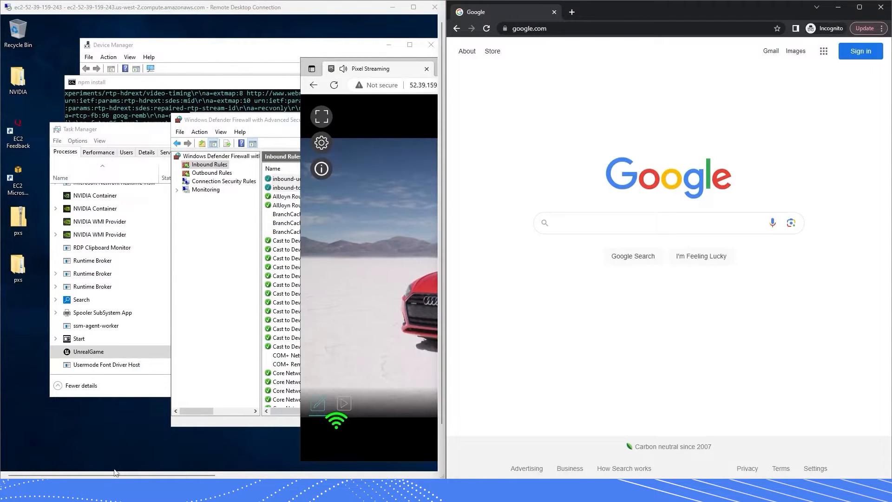
drag(116, 472, 156, 473)
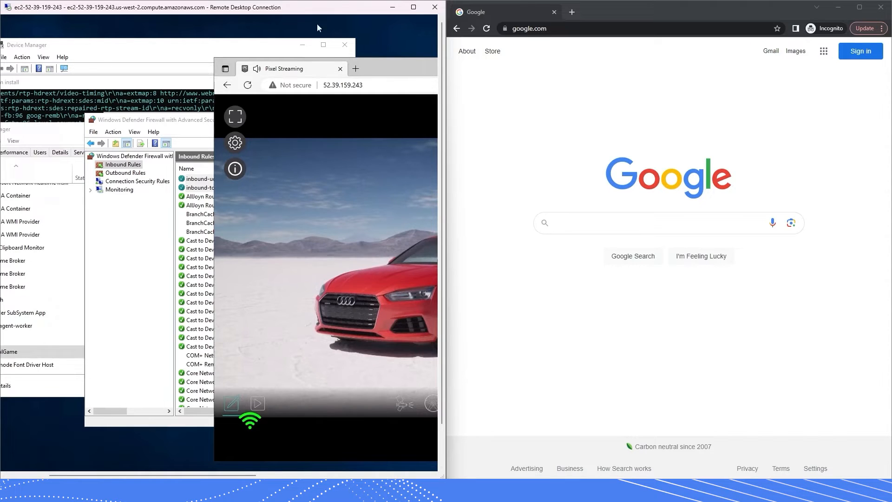
Copy the public IP address 52.39.159.243 from the remote browser and paste it as the address in the local Chrome window.
click(344, 85)
key(ctrl+c)
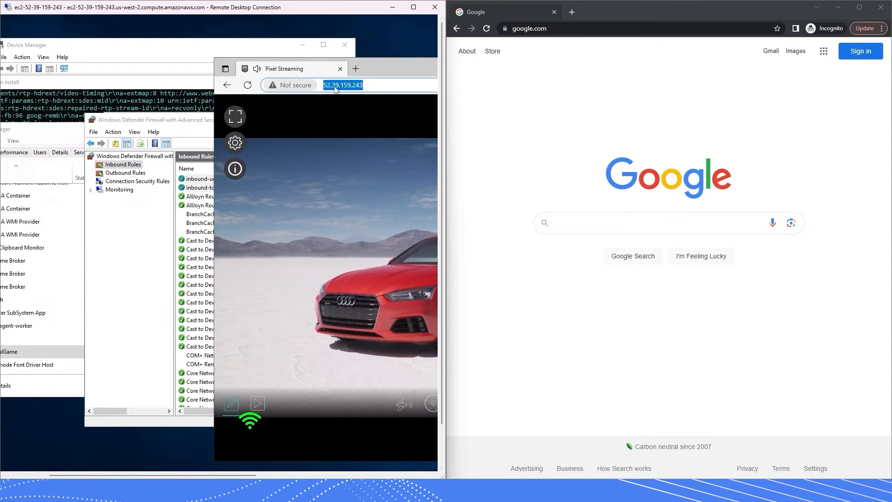
click(634, 10)
click(572, 29)
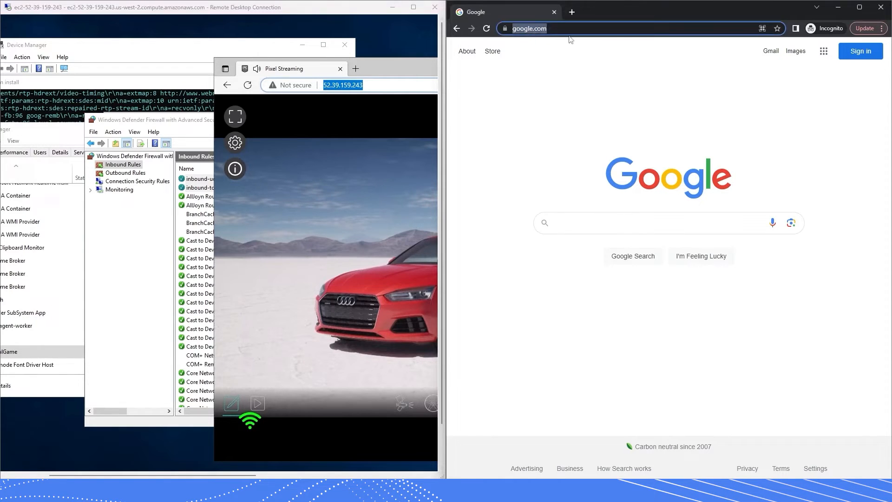
key(ctrl+v)
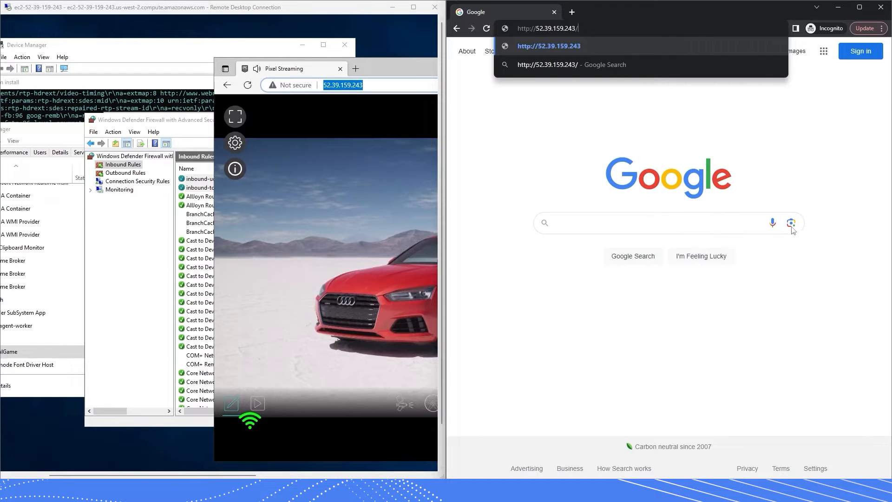
Load the pasted address in local Chrome and try to start the Pixel Streaming session, comparing it with the car streamed on the remote desktop.
click(223, 9)
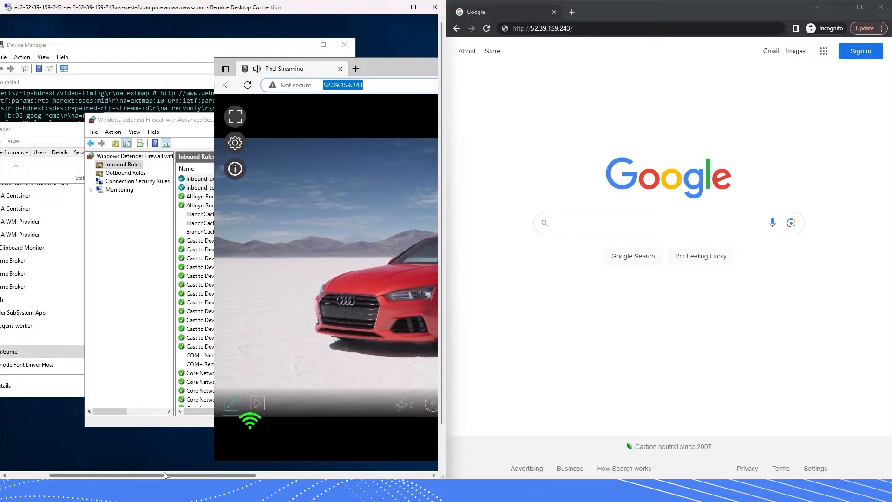
drag(166, 475, 93, 457)
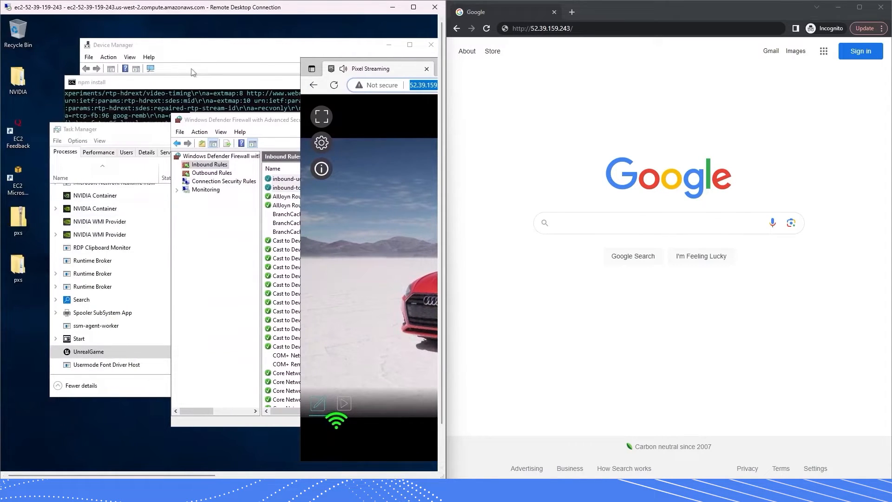
click(603, 28)
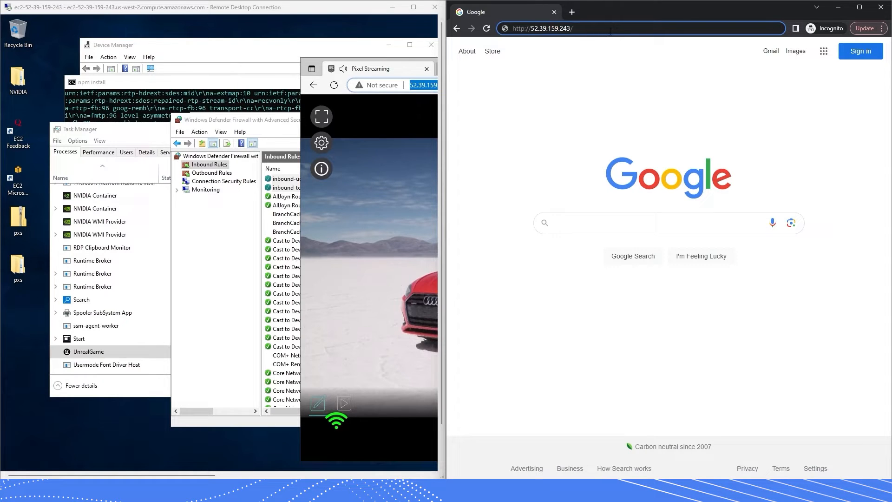
key(Return)
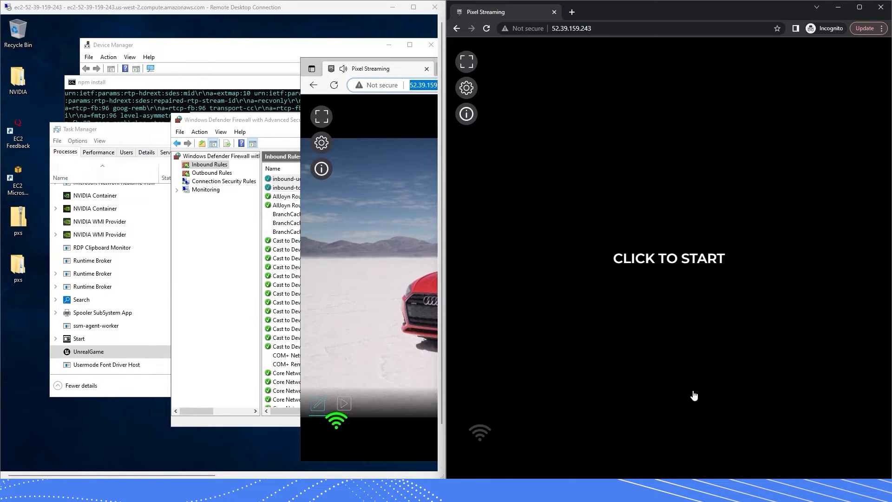
click(662, 264)
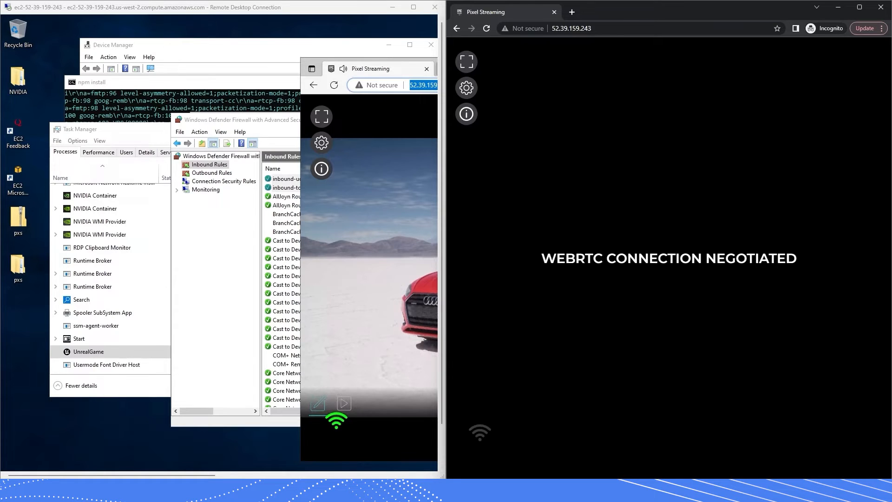
drag(198, 475, 297, 454)
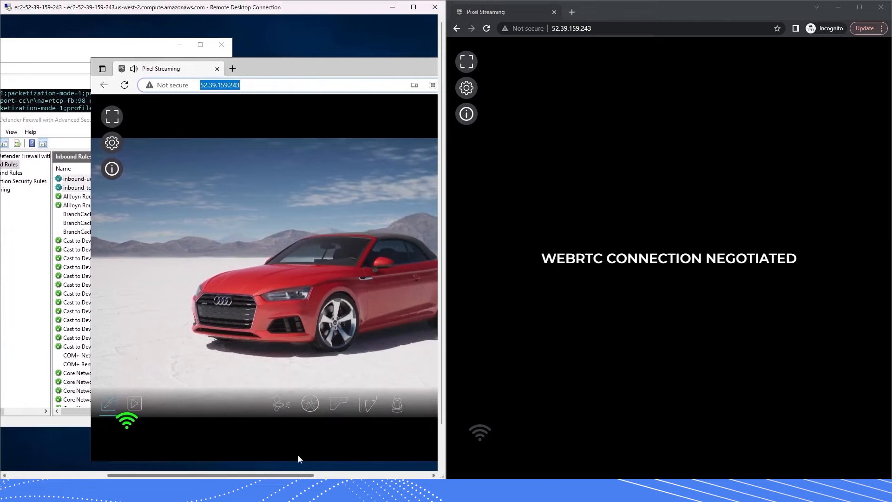
click(687, 17)
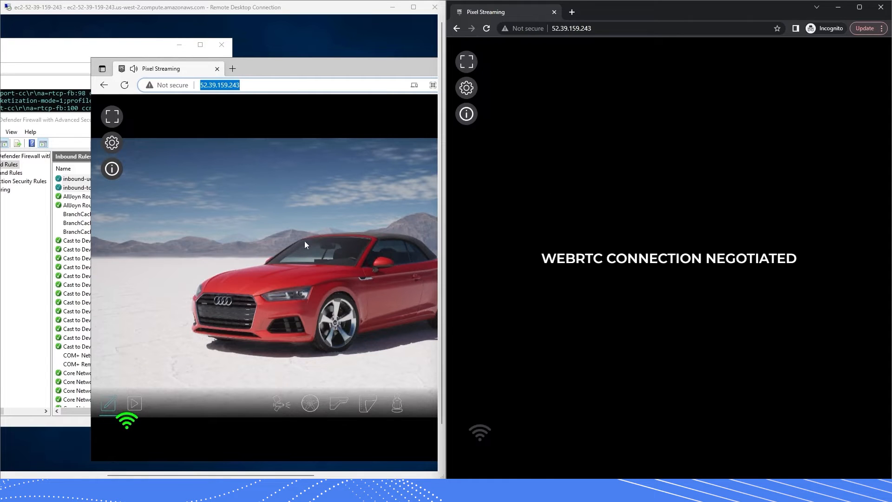
Return the Remote Desktop session to full screen, then close its Pixel Streaming browser and the signalling server console.
click(413, 7)
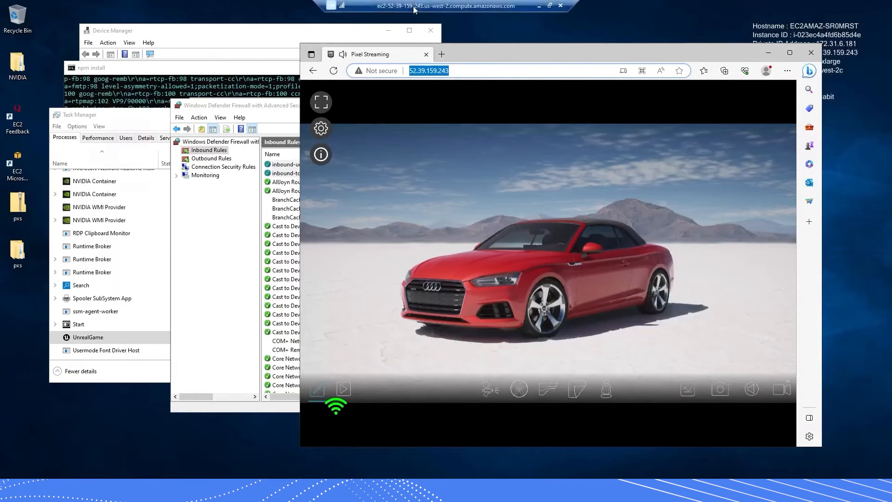
click(811, 53)
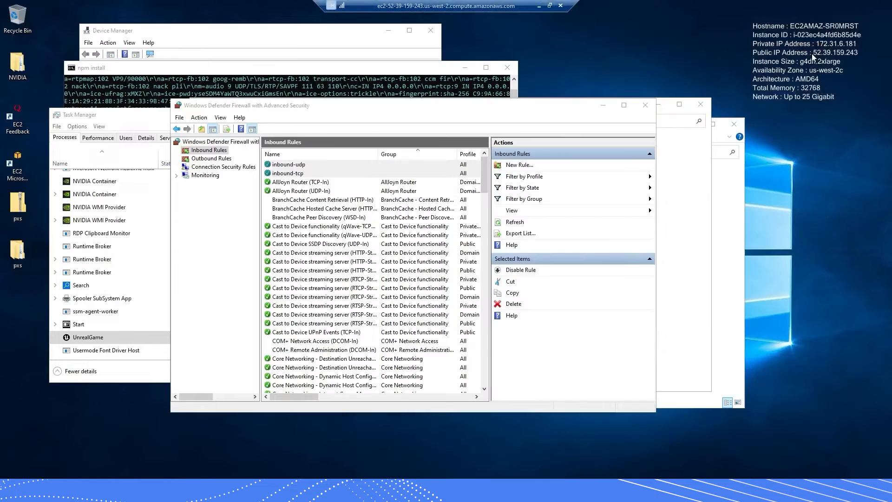
click(500, 72)
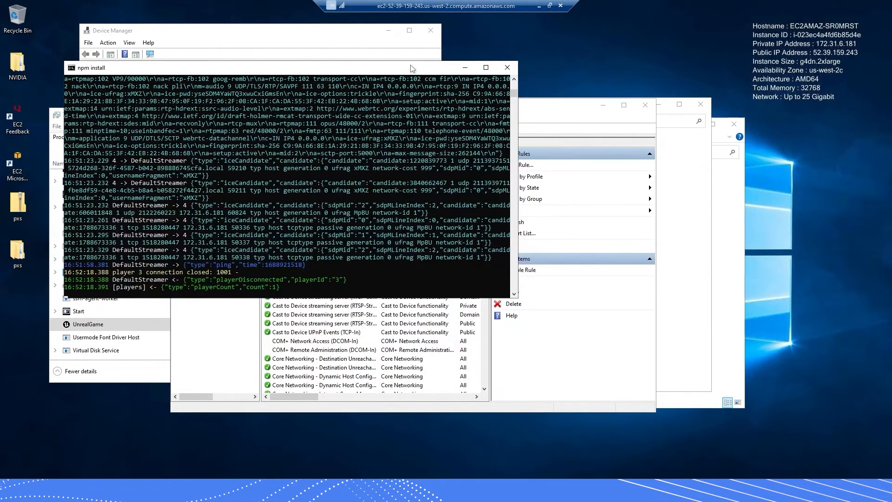
click(503, 70)
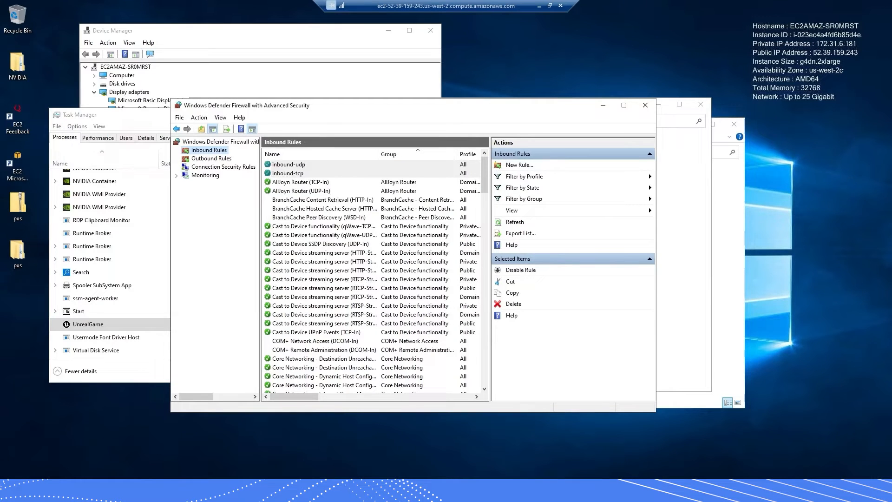
End the UnrealGame process in Task Manager and review the remaining apps and background processes.
click(93, 311)
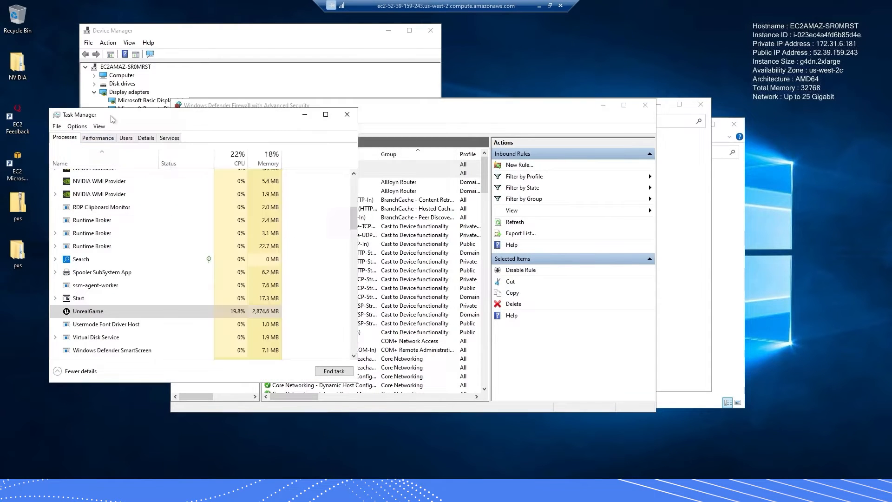
right_click(93, 314)
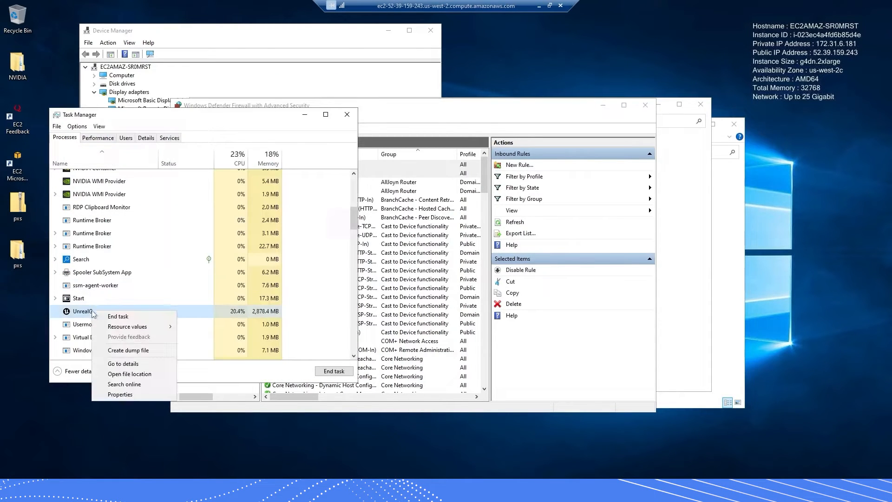
click(117, 316)
scroll(145, 299, up, 4)
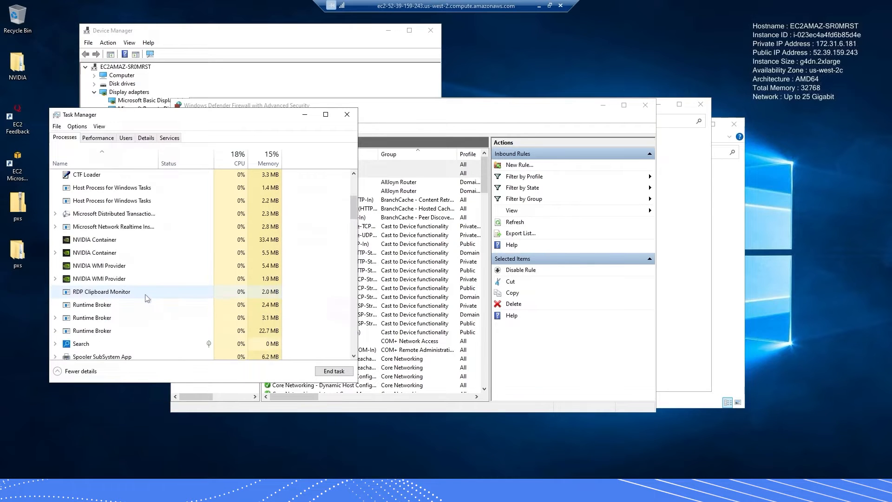
scroll(145, 299, up, 6)
scroll(145, 299, down, 6)
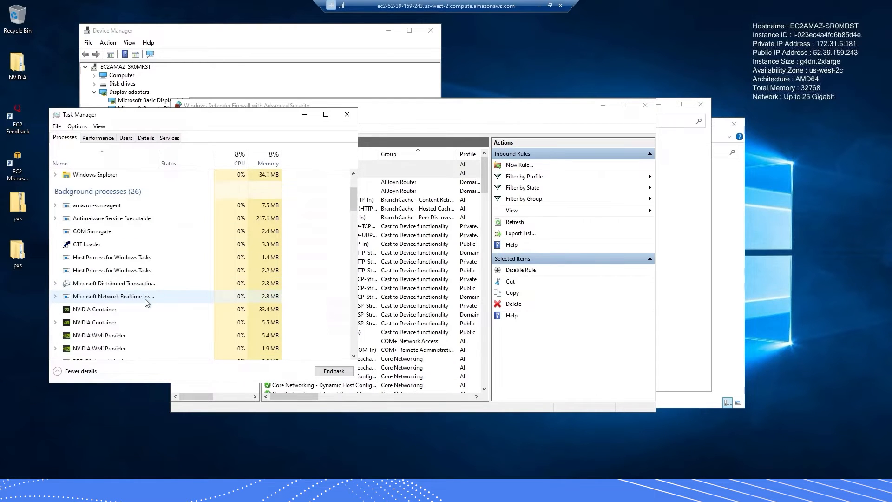
scroll(145, 299, up, 6)
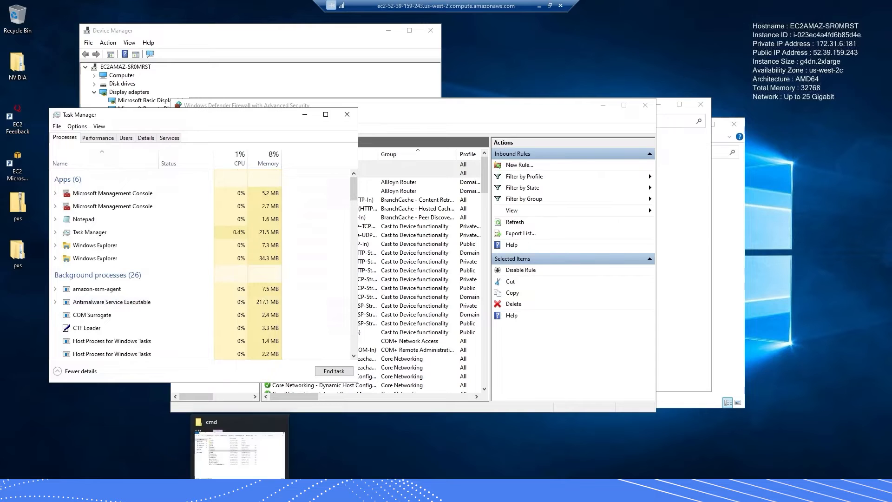
Bring the file explorer forward and browse from the pxs folder through CarConfigurator, Samples, PixelStreaming, WebServers, SignallingWebServer and platform_scripts to cmd.
click(240, 443)
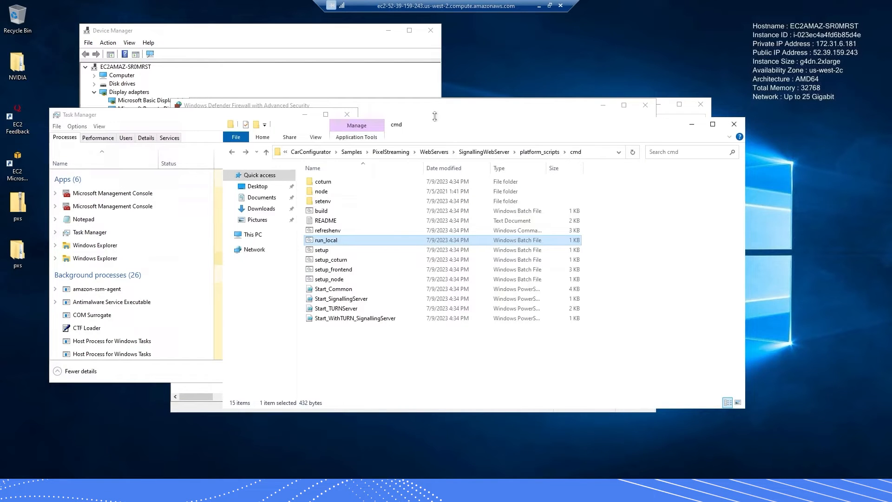
drag(421, 127, 405, 148)
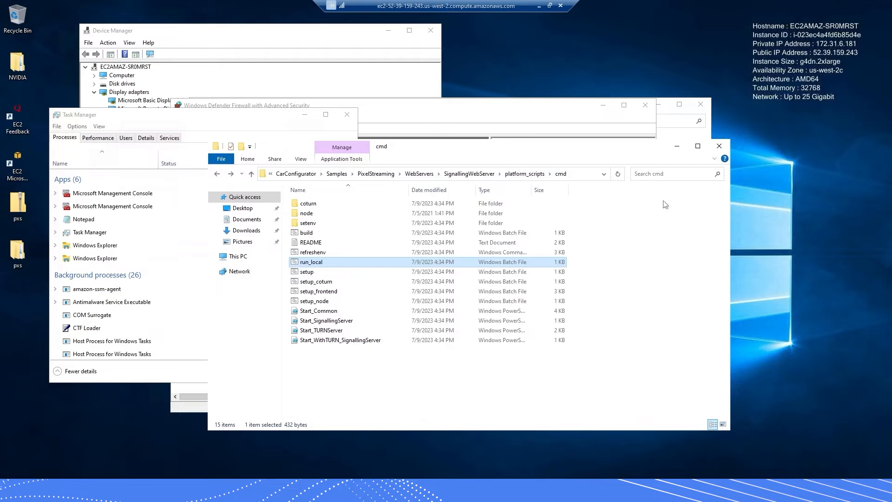
click(297, 176)
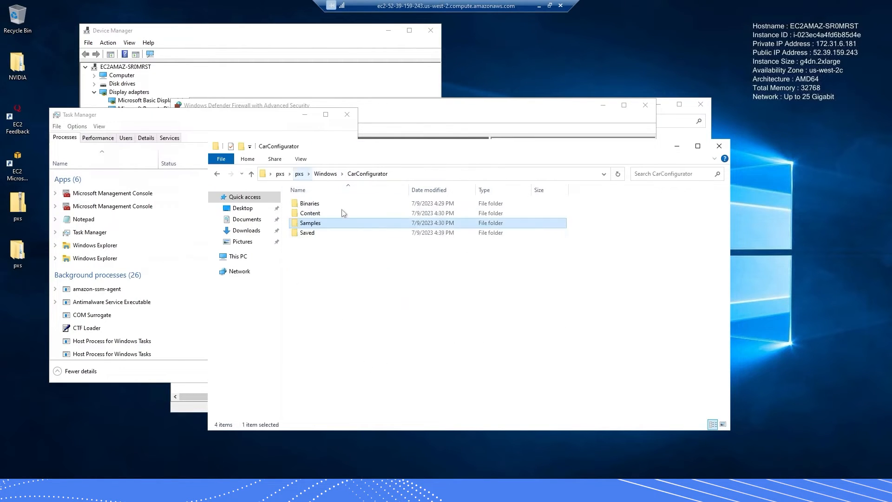
click(300, 174)
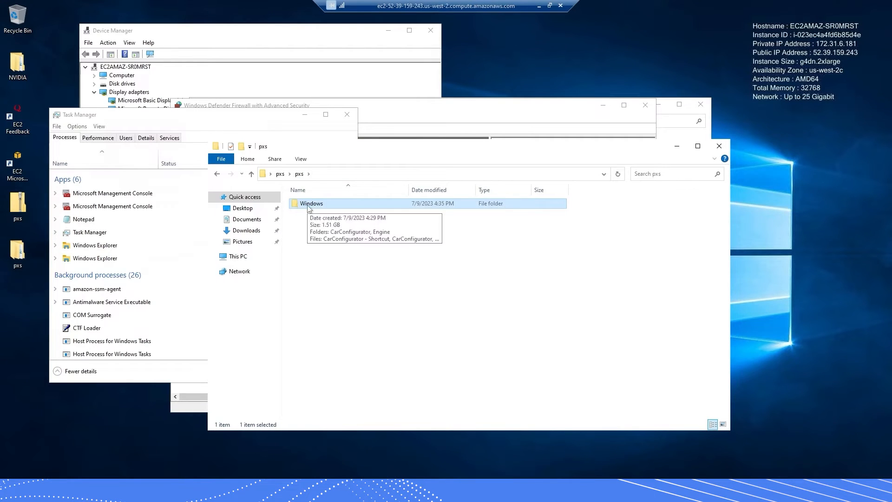
double_click(309, 204)
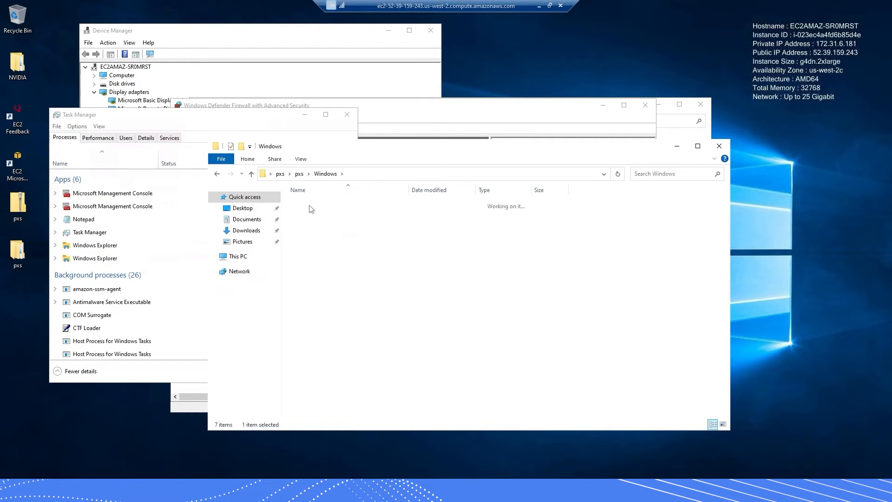
double_click(310, 227)
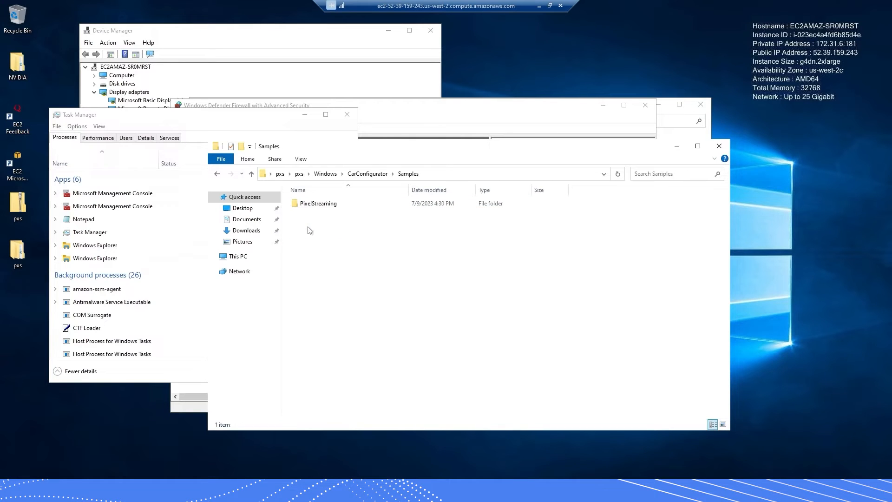
double_click(310, 206)
click(311, 208)
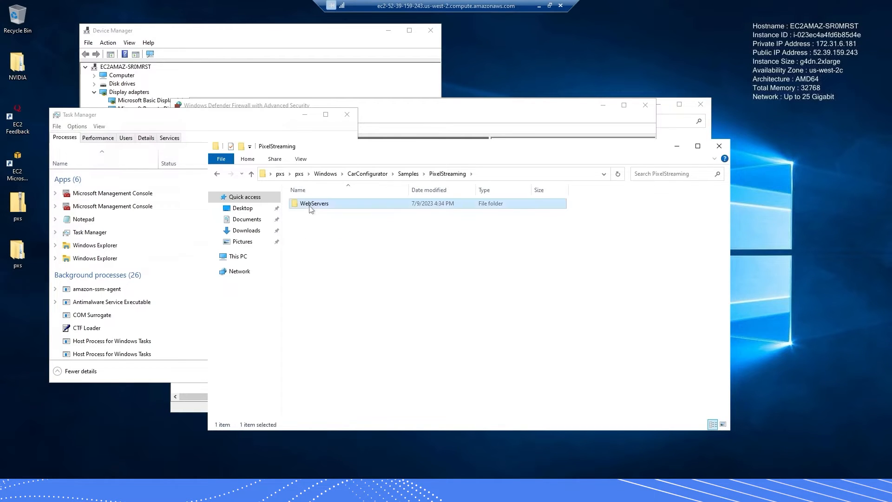
double_click(310, 208)
double_click(329, 235)
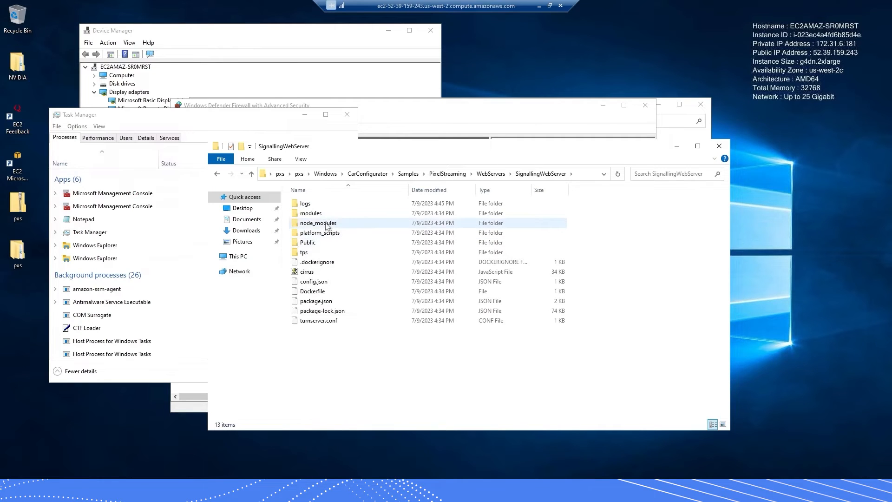
double_click(325, 235)
click(310, 217)
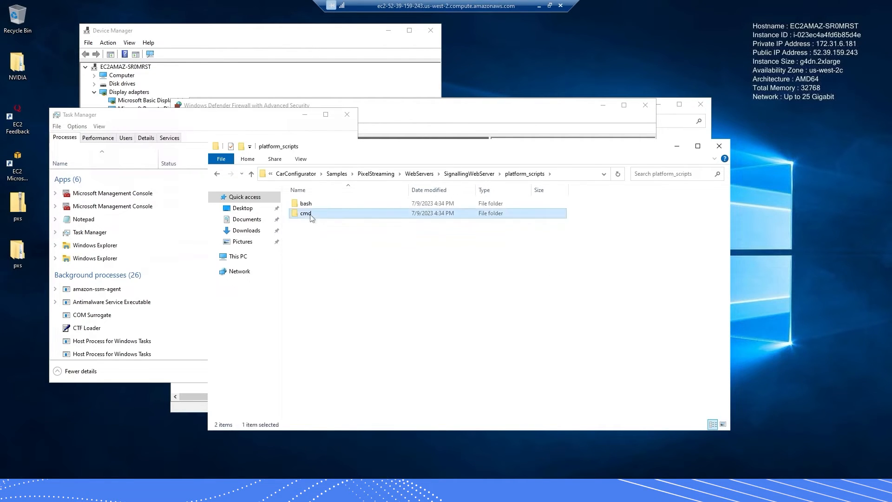
double_click(310, 216)
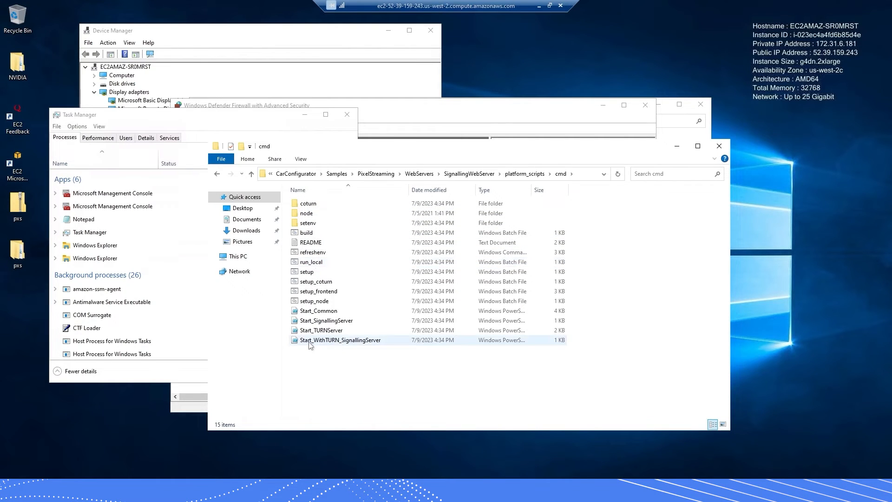
Open the Start_WithTURN_SignallingServer script in Notepad, examine its contents and close it.
right_click(355, 343)
key(Escape)
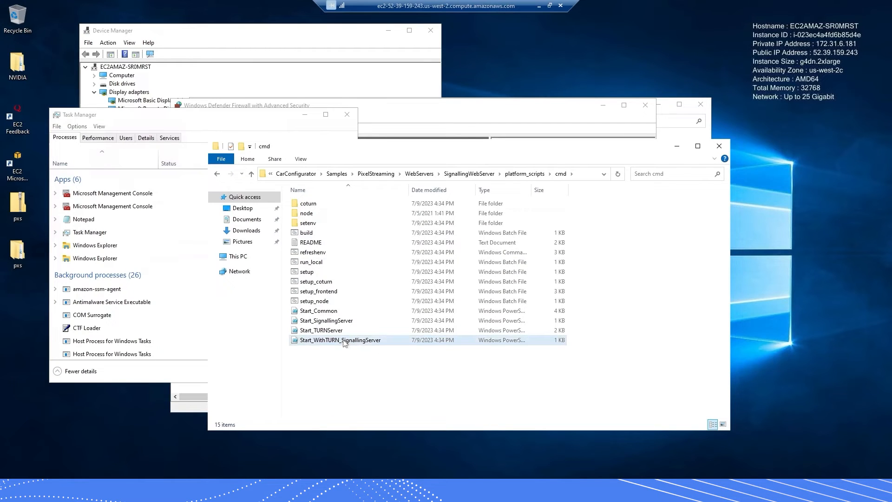
double_click(343, 341)
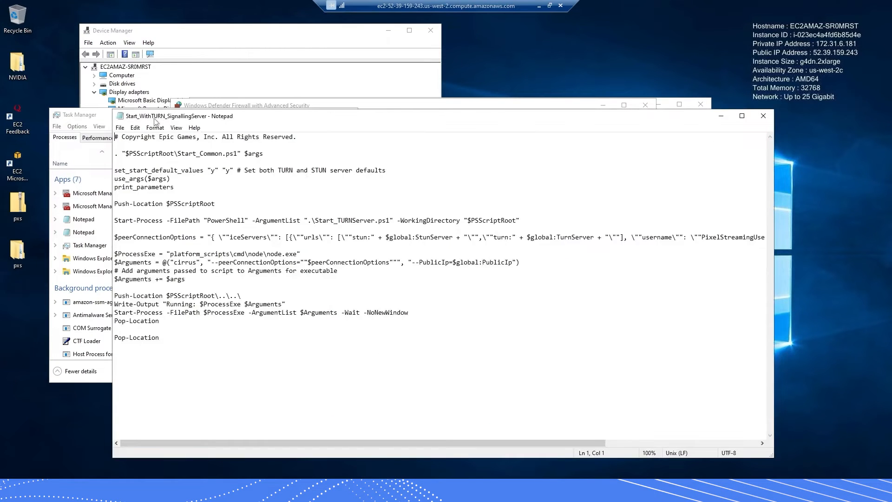
drag(158, 120, 180, 133)
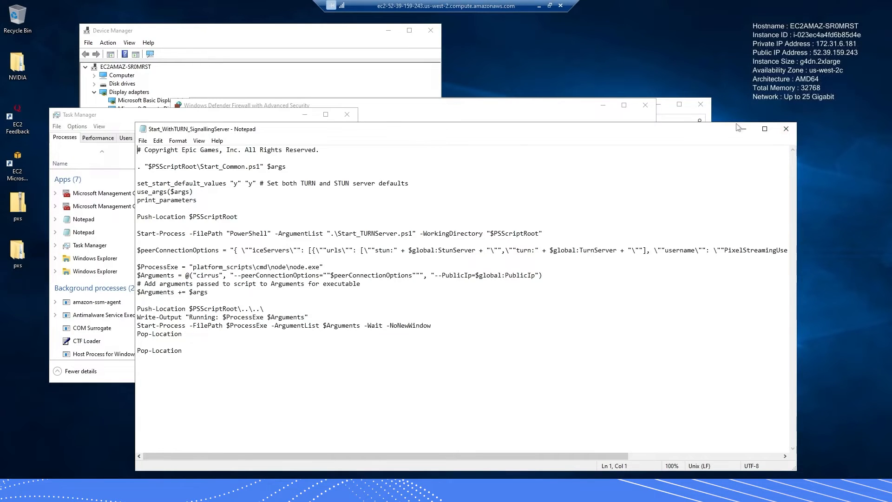
click(784, 133)
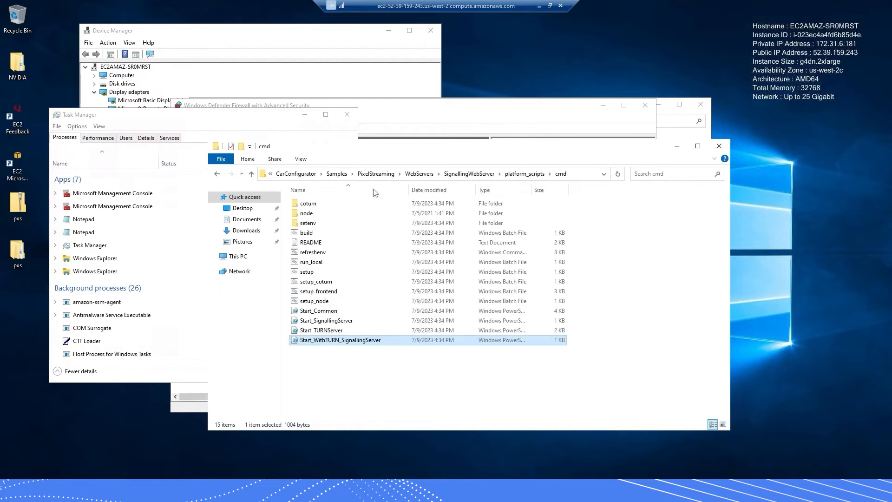
Run the Start_WithTURN_SignallingServer script with PowerShell.
right_click(322, 343)
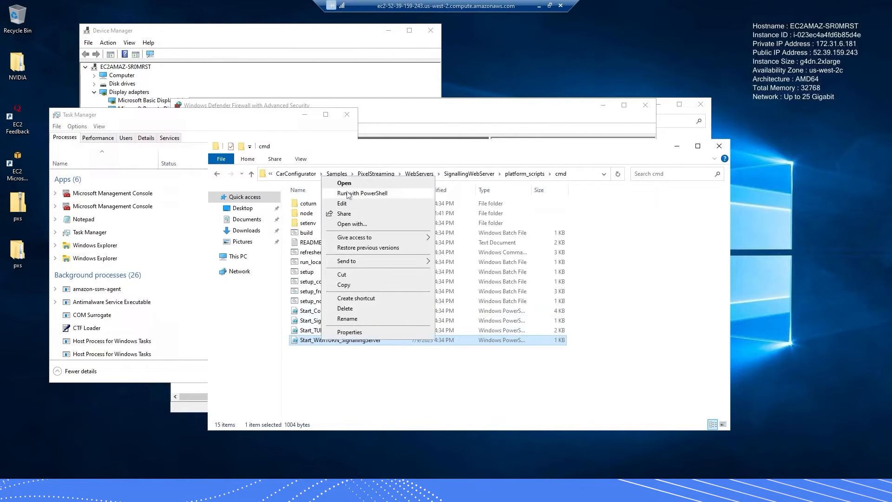
click(364, 194)
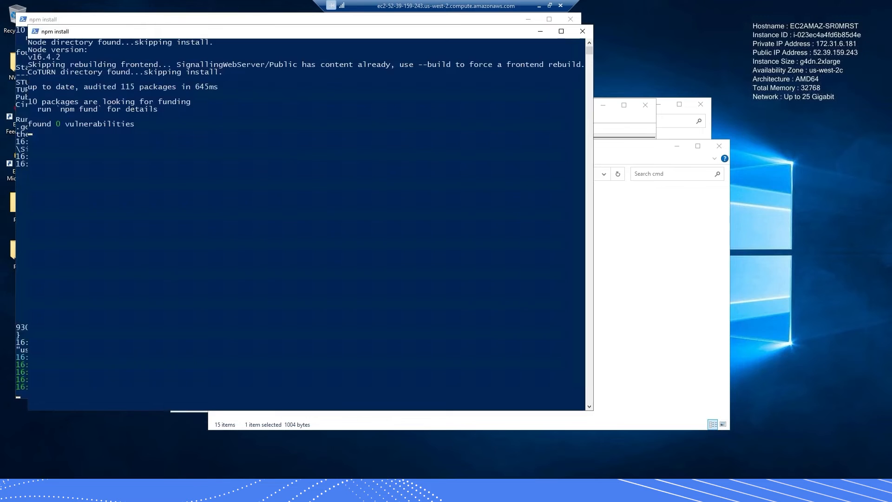
Return the file explorer to the pxs Windows folder and launch CarConfigurator - Shortcut.
click(666, 319)
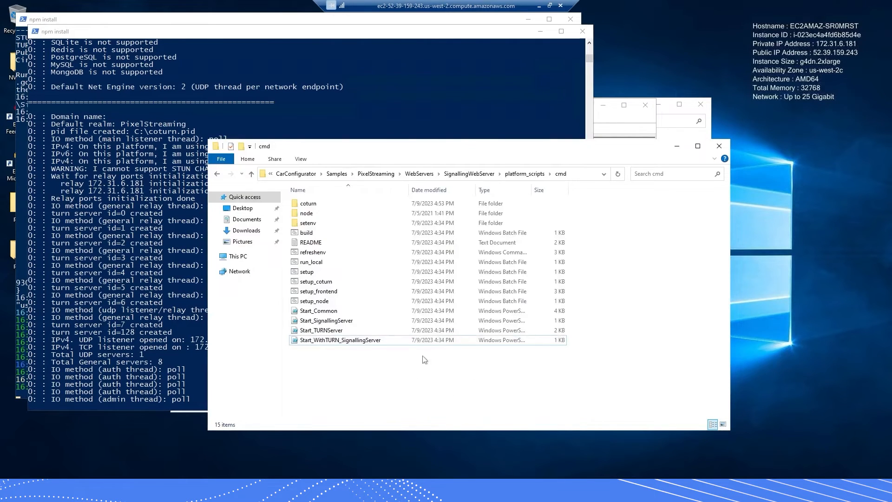
click(293, 174)
click(320, 174)
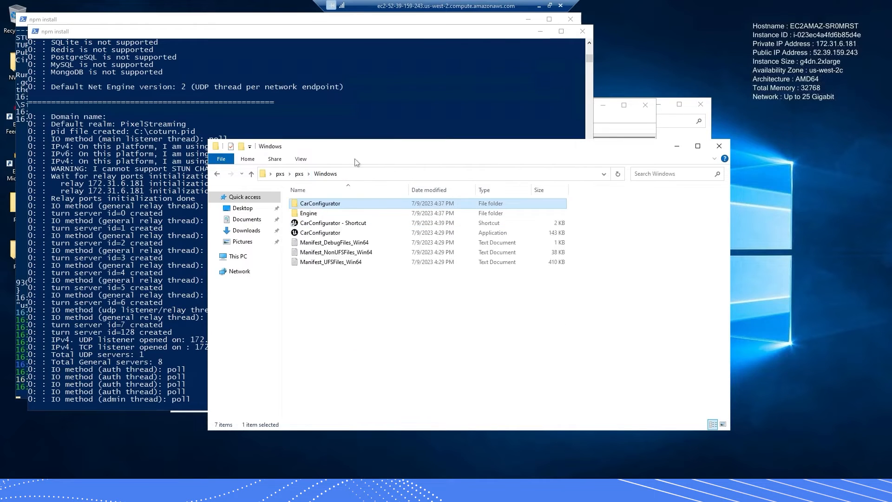
double_click(325, 224)
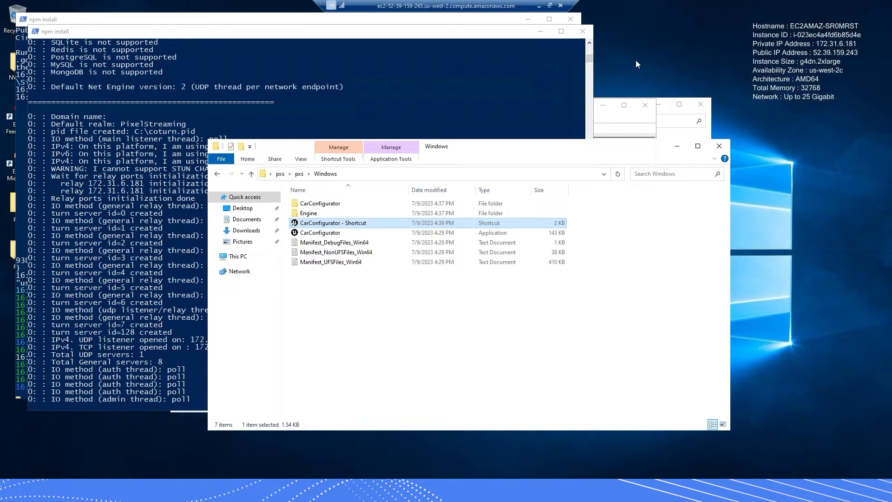
Restore the remote desktop window from full screen and snap it to half the screen beside the Pixel Streaming browser.
click(549, 5)
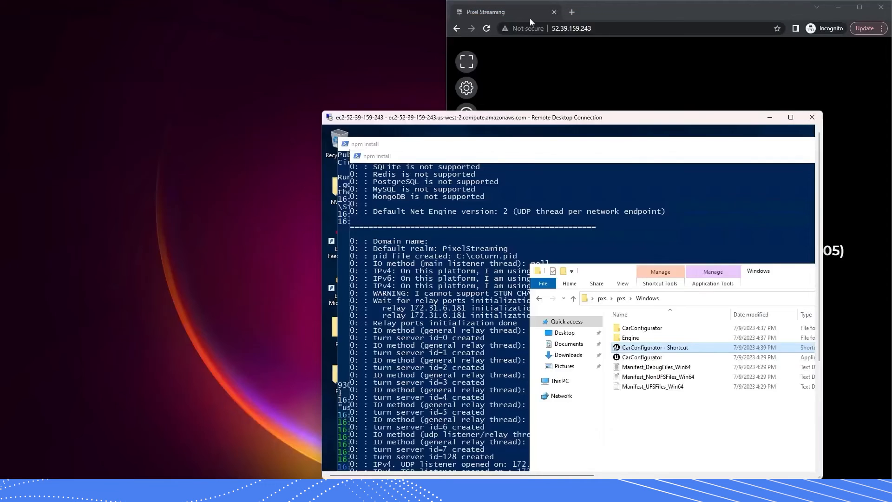
key(super+Left)
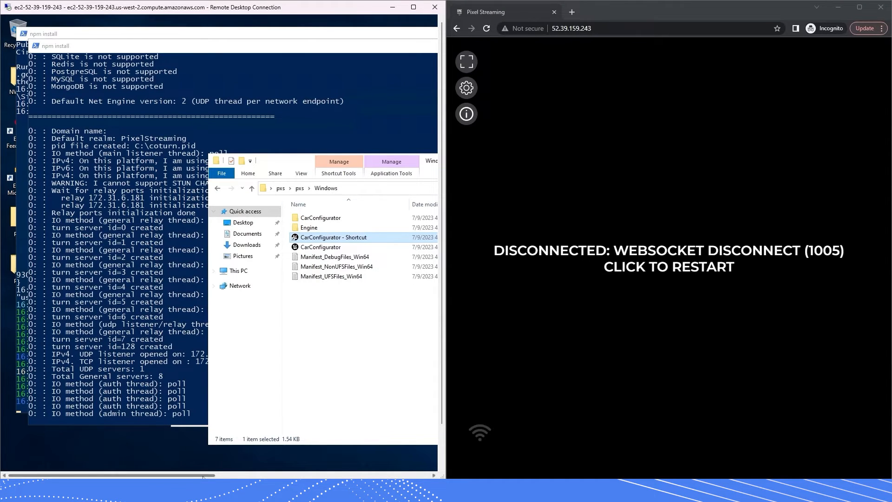
drag(203, 476, 223, 476)
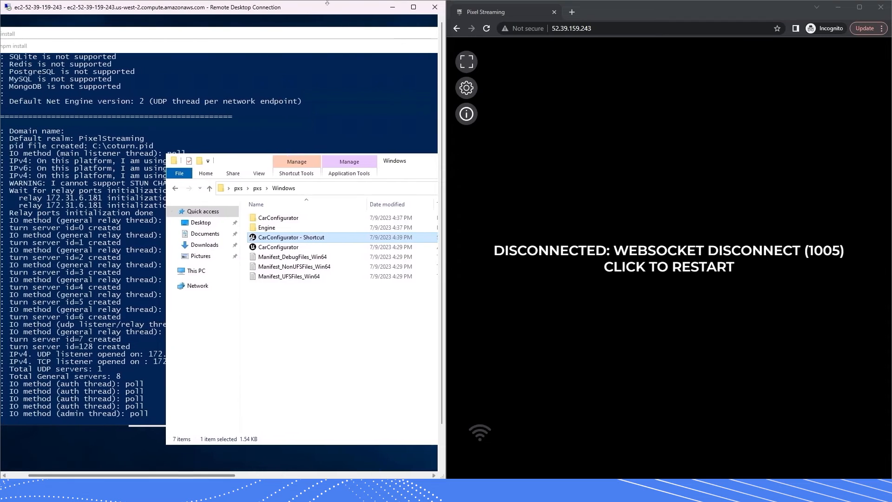
Reload the Pixel Streaming page at 52.39.159.243 in the local browser and start the stream.
click(704, 10)
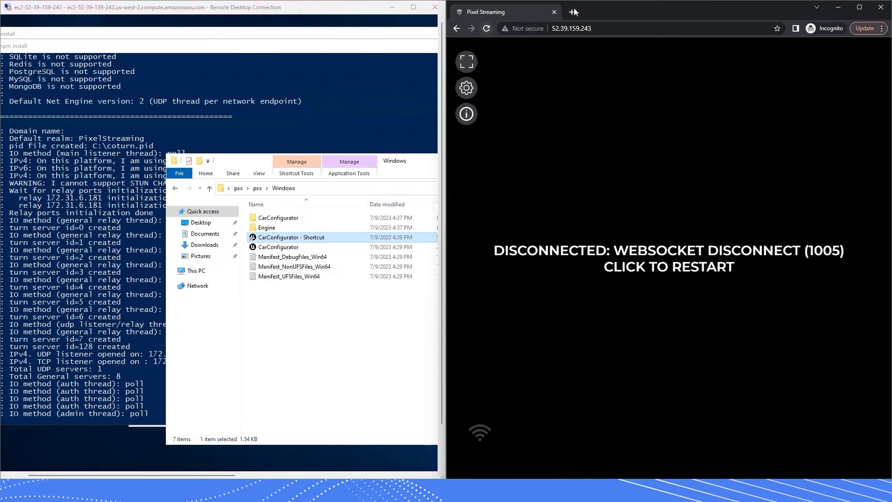
click(487, 31)
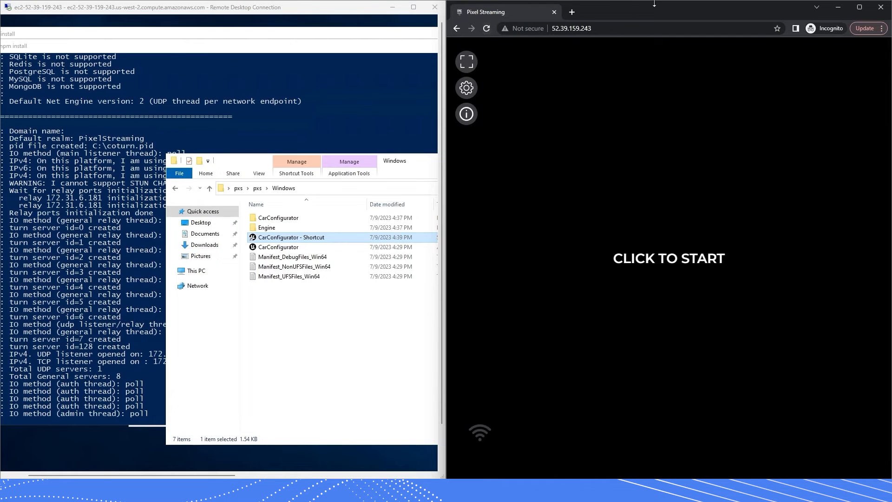
click(626, 257)
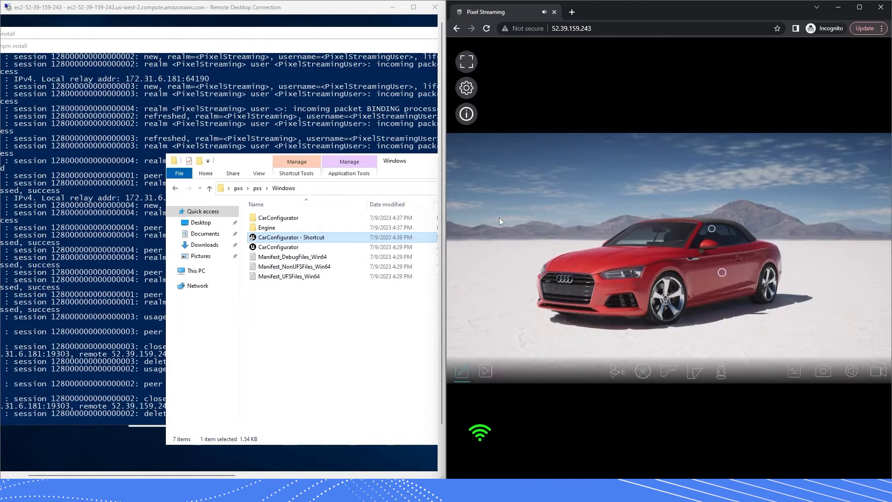
Orbit the streamed car round to its front, release the cursor and reposition the Google browser window.
click(662, 274)
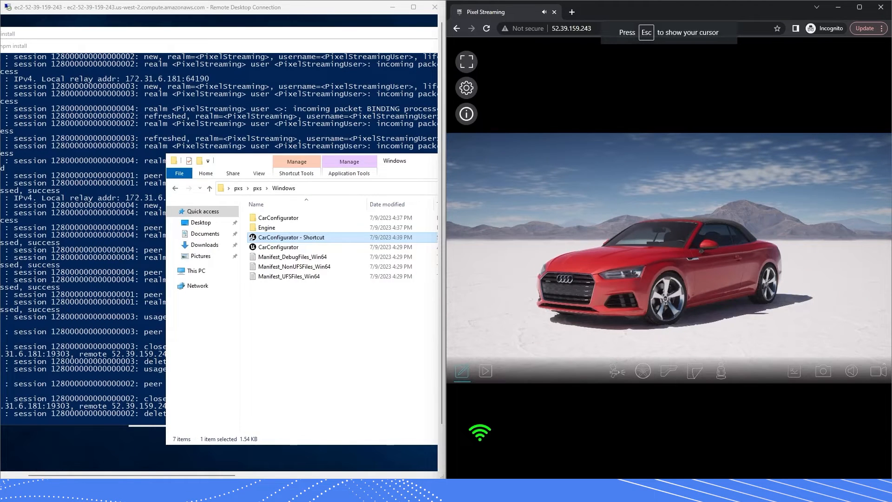
drag(662, 274, 743, 274)
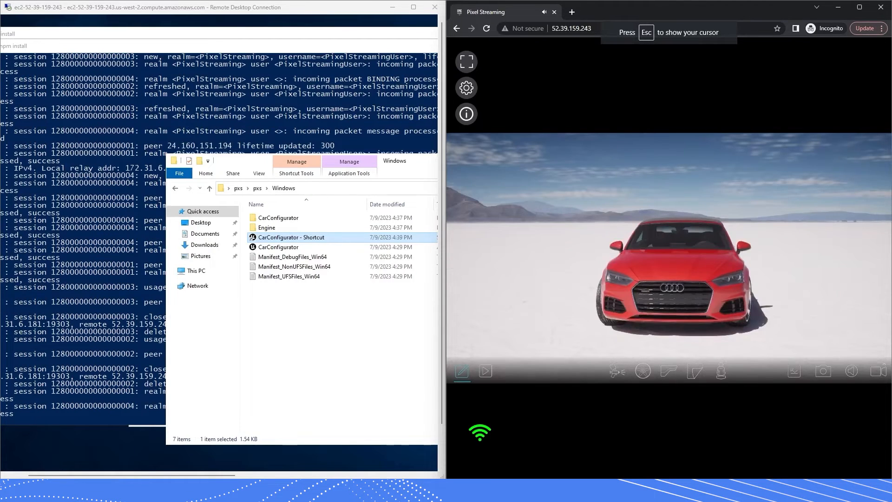
key(Escape)
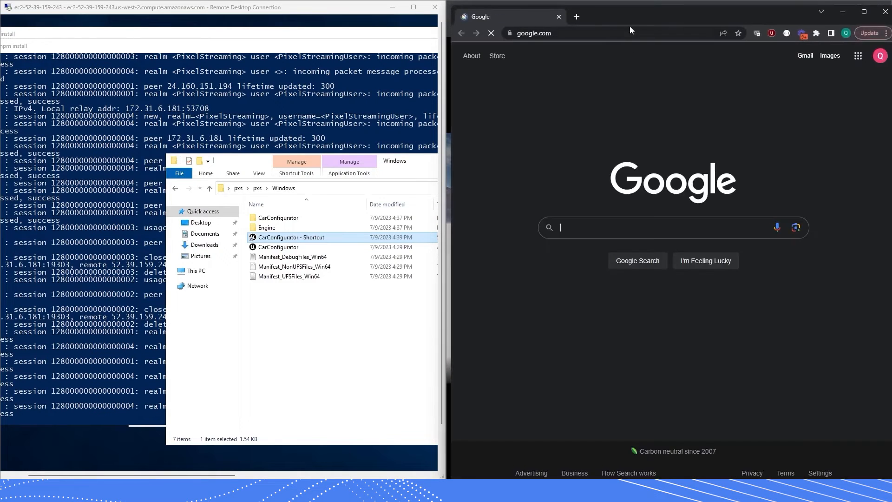
drag(631, 21, 413, 1)
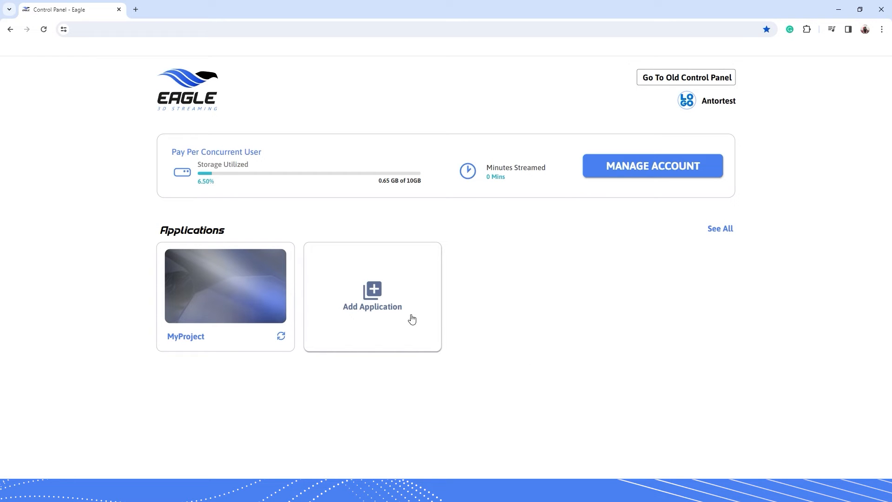
Upload a project archive as a new application in the Eagle 3D Streaming control panel and play MyProject from its streaming link.
click(384, 303)
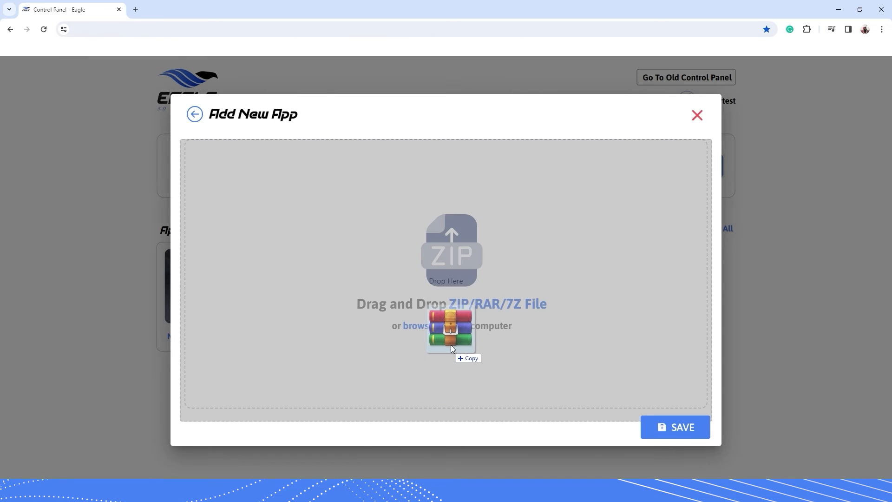
drag(450, 330, 447, 308)
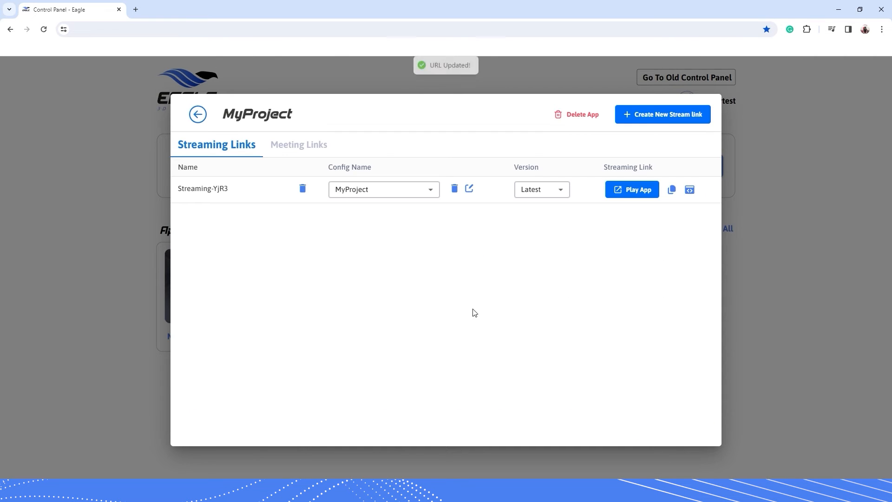
click(637, 191)
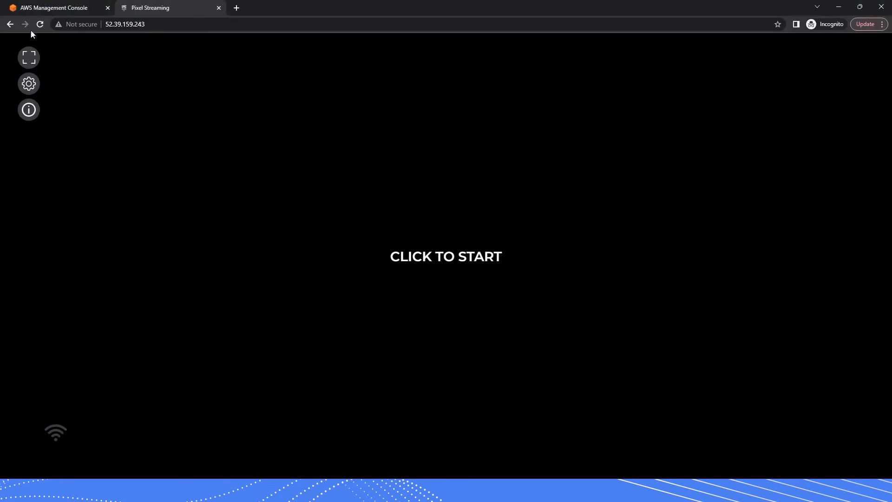
Switch to the AWS Management Console, open EC2 and list the running instances.
click(47, 7)
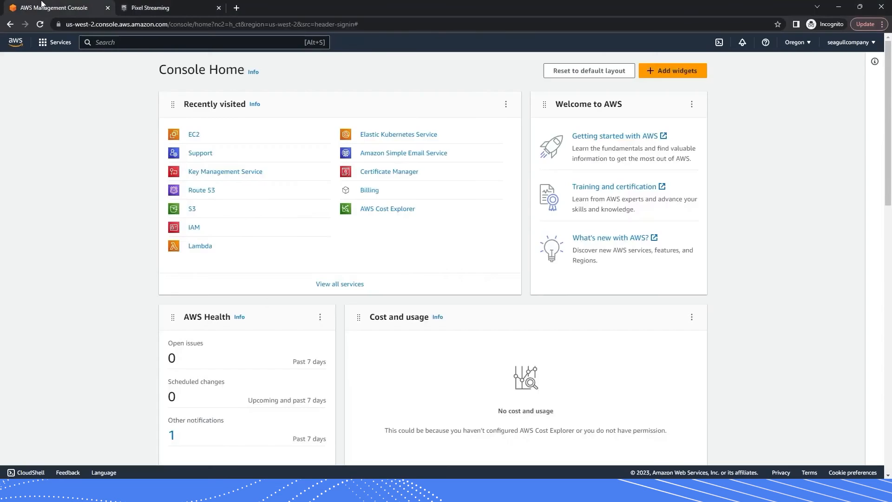
click(196, 138)
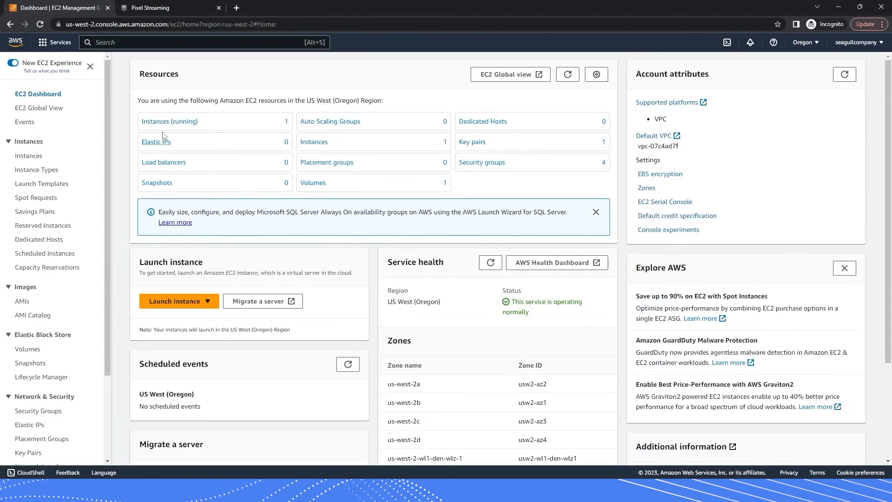
click(168, 122)
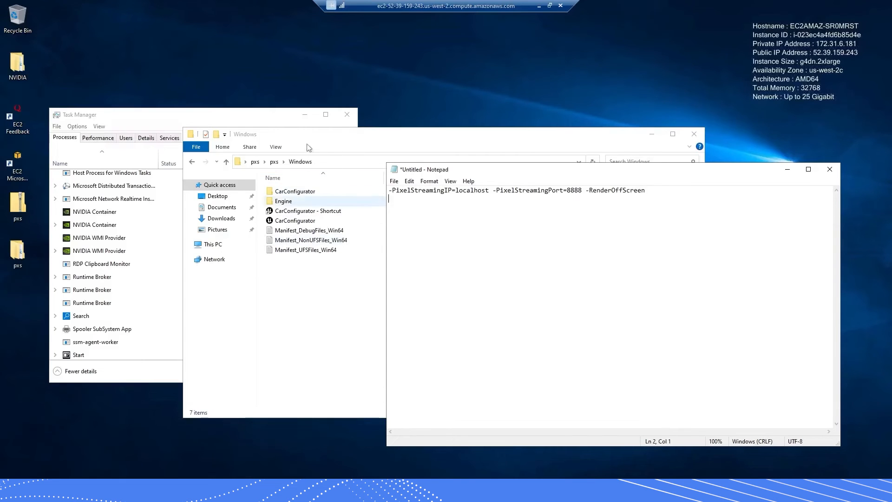
Replace localhost with 52.39.159.243 as the PixelStreamingIP in the Notepad launch arguments and select the new address.
drag(306, 137, 279, 99)
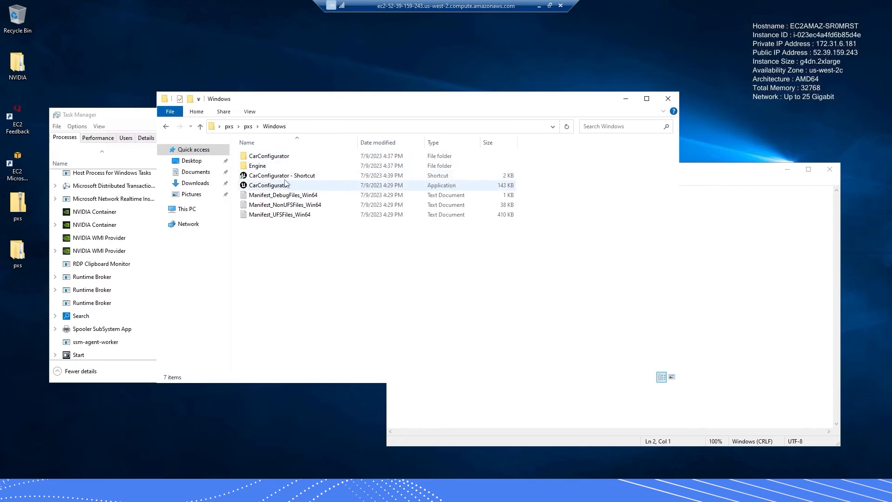
click(691, 172)
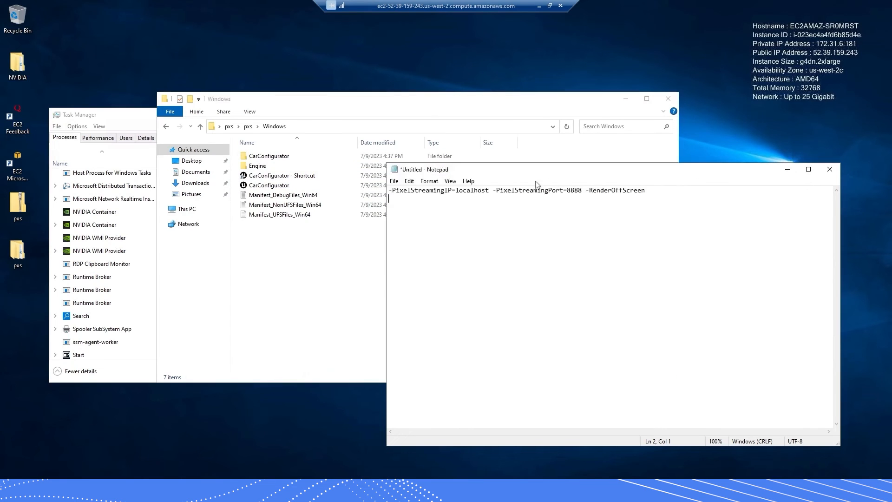
drag(489, 190, 455, 190)
drag(624, 174, 606, 174)
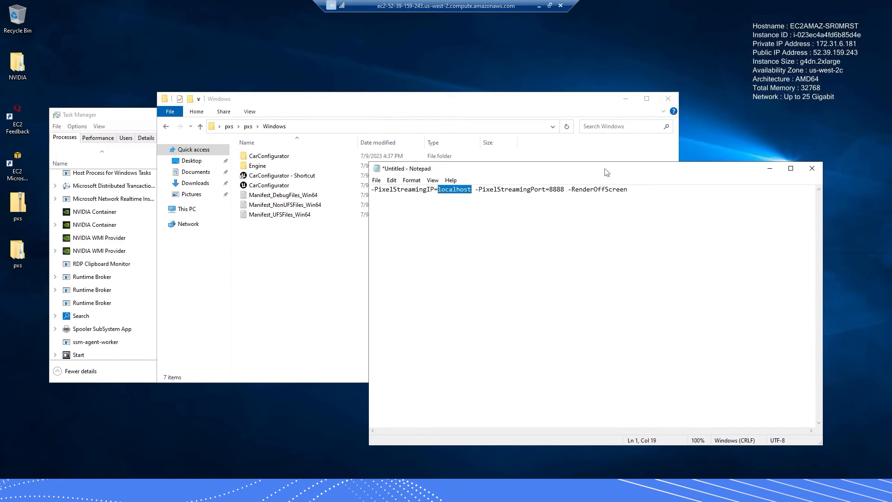
text(52.3)
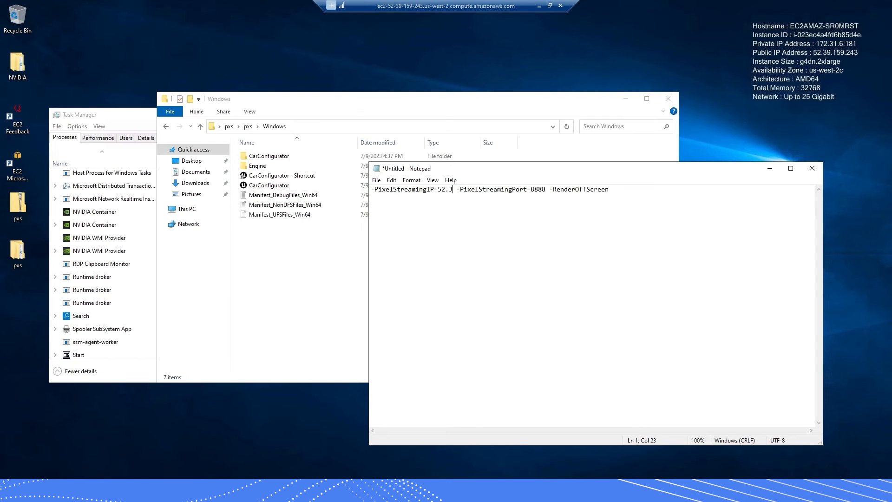
text(9.159)
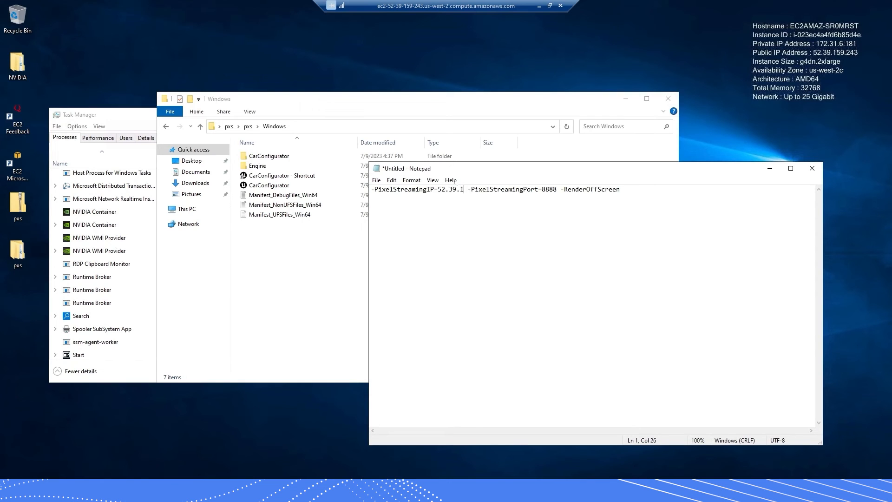
text(.243)
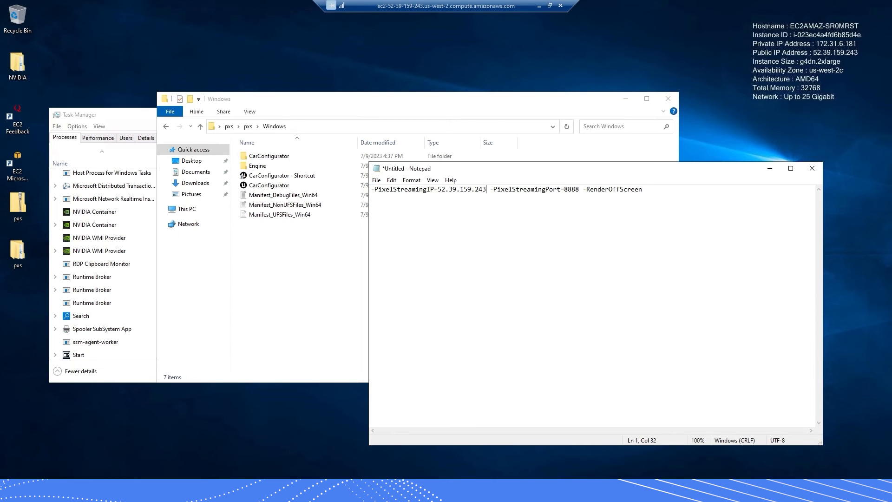
key(shift+Left)
key(shift+Left)
key(shift+Left)
key(shift+Left)
key(shift+Left)
key(shift+Left)
key(shift+Left)
key(shift+Left)
key(shift+Left)
key(shift+Left)
key(shift+Left)
key(shift+Left)
key(shift+Left)
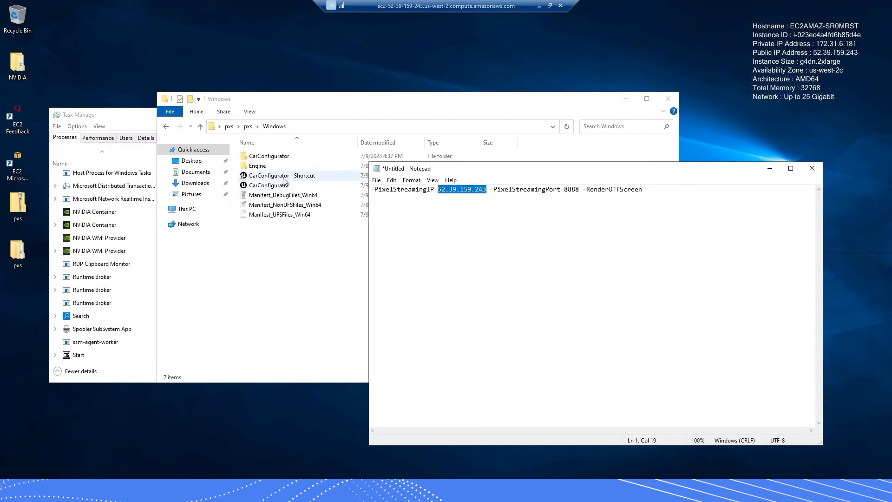
Change PixelStreamingIP from localhost to 52.39.159.243 in the target of CarConfigurator - Shortcut and save its properties.
right_click(285, 178)
click(317, 333)
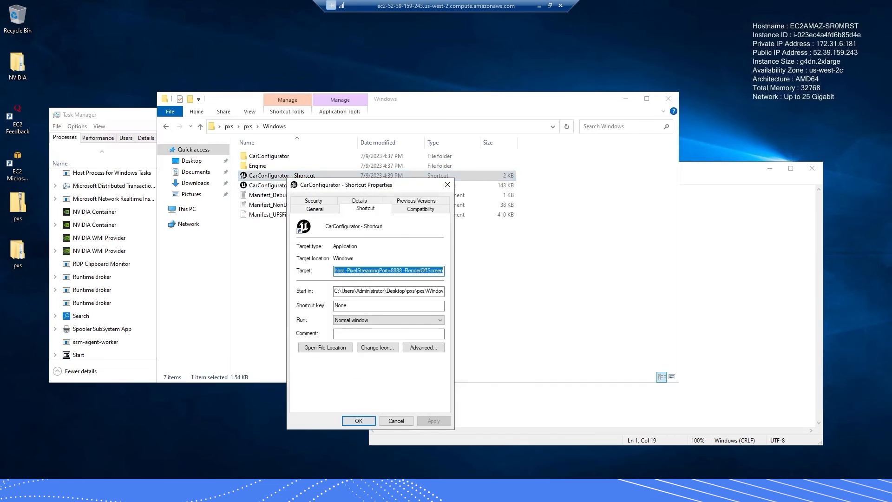
click(417, 271)
drag(392, 270, 437, 270)
click(433, 270)
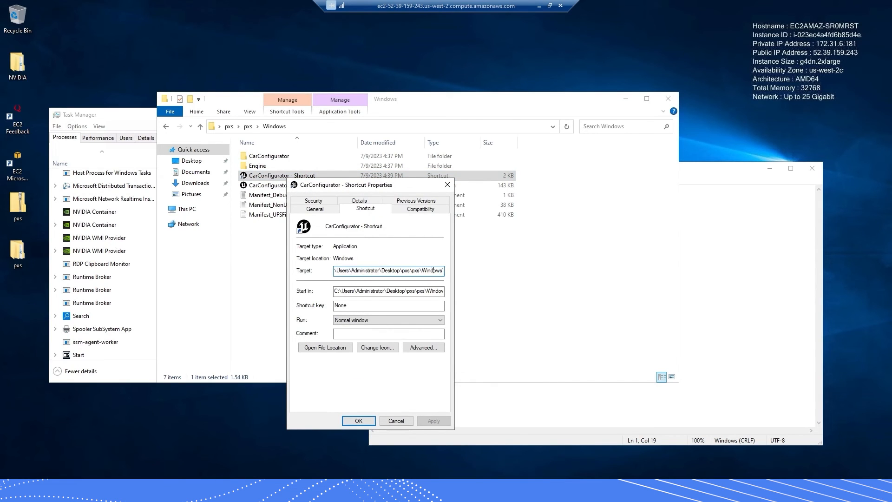
key(Right)
key(Right)
key(Right)
key(Right)
key(Right)
key(Right)
key(Right)
key(Right)
key(Right)
key(Right)
key(Right)
key(Right)
key(Right)
key(Right)
key(Right)
key(Right)
key(Right)
key(Right)
key(Right)
key(Right)
key(Right)
key(Right)
key(Right)
drag(335, 189, 337, 199)
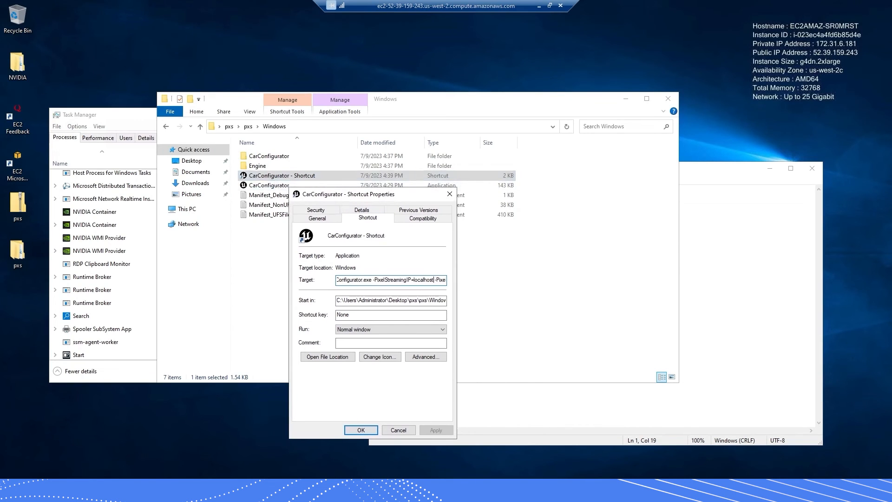
key(BackSpace)
key(BackSpace)
key(BackSpace)
key(BackSpace)
key(BackSpace)
key(BackSpace)
key(BackSpace)
key(BackSpace)
key(BackSpace)
text(52.39.159.243)
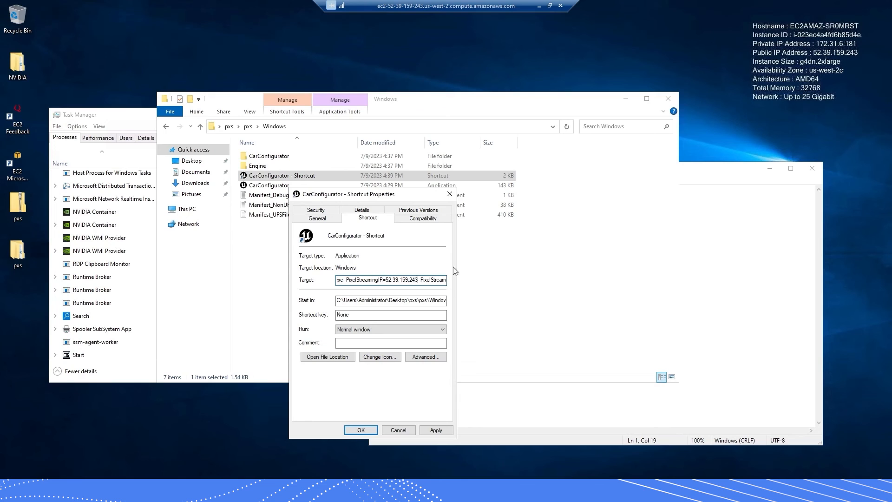
click(435, 430)
click(361, 430)
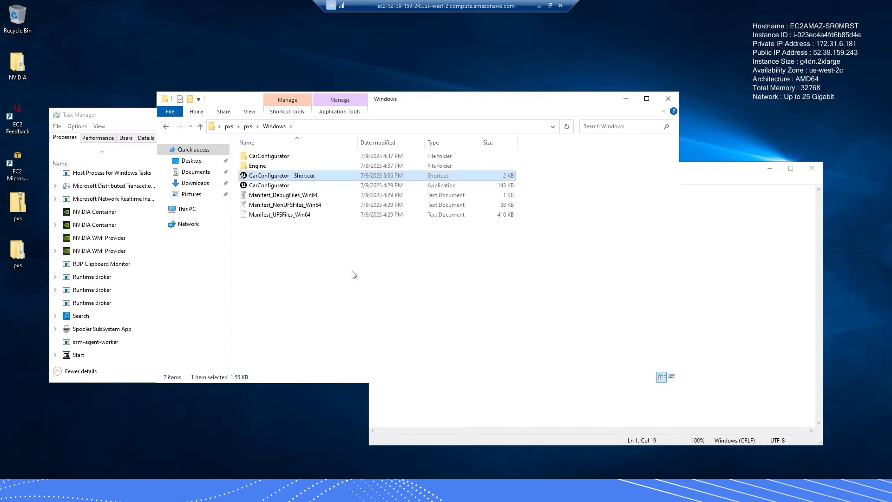
Bring Task Manager forward, locate the UnrealGame process and end it.
click(195, 492)
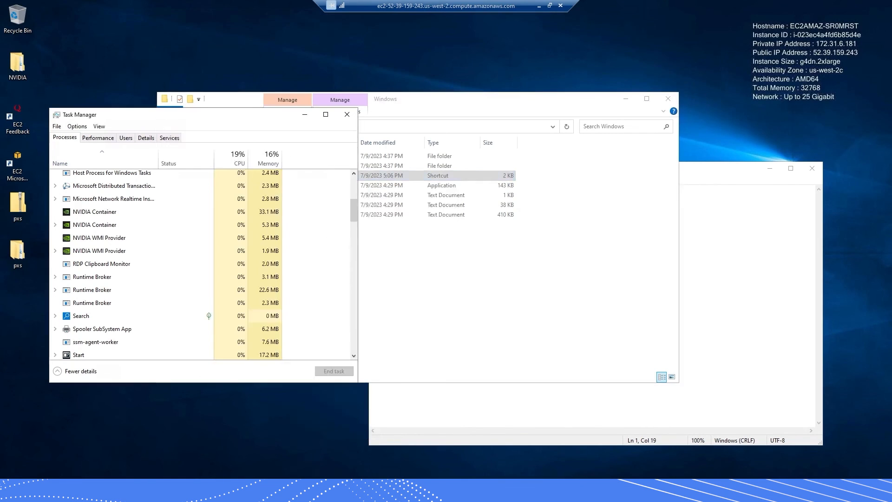
scroll(115, 285, up, 3)
scroll(115, 284, down, 3)
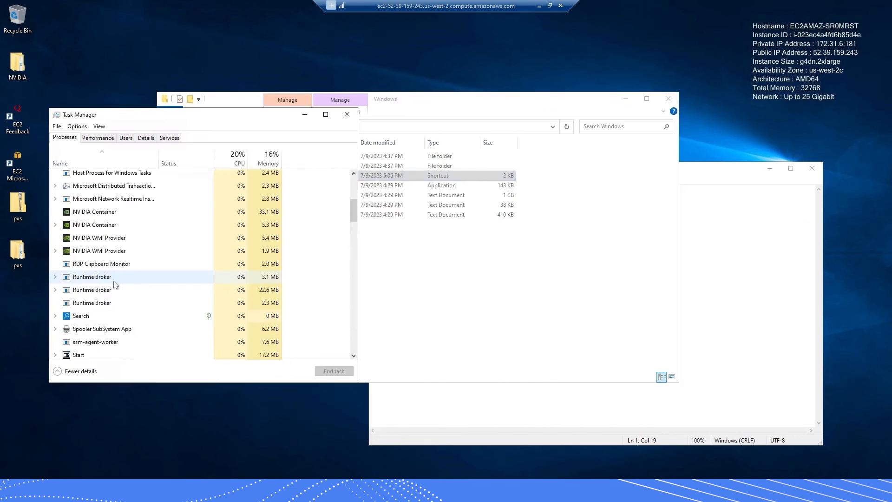
right_click(87, 326)
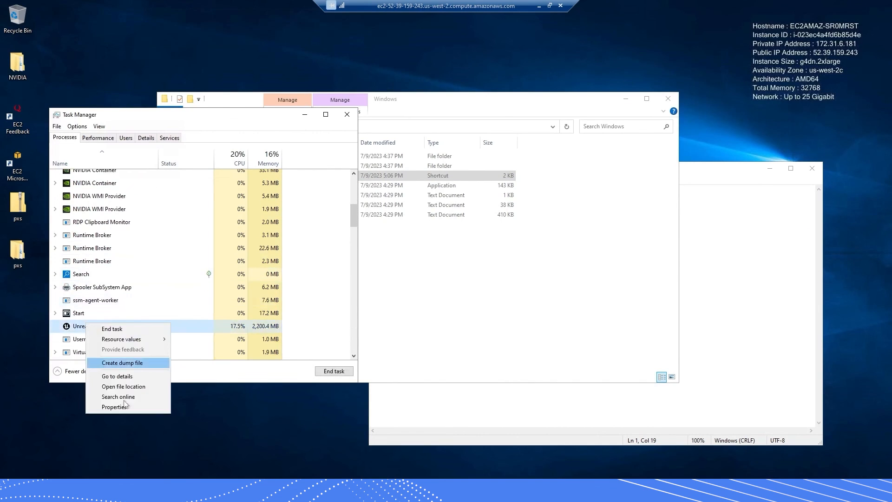
click(114, 328)
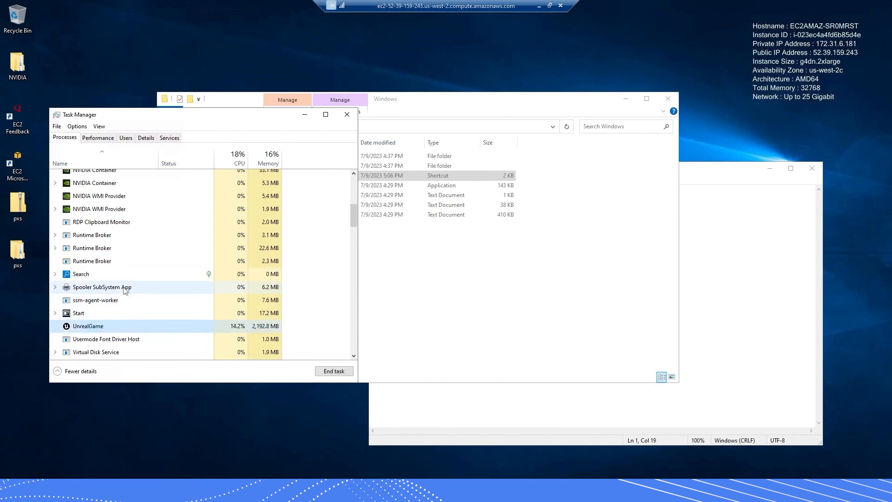
Check the process list for any remaining UnrealGame entry, and launch the car configurator from CarConfigurator - Shortcut in the Windows folder.
scroll(124, 287, up, 2)
scroll(124, 287, down, 1)
scroll(124, 288, up, 3)
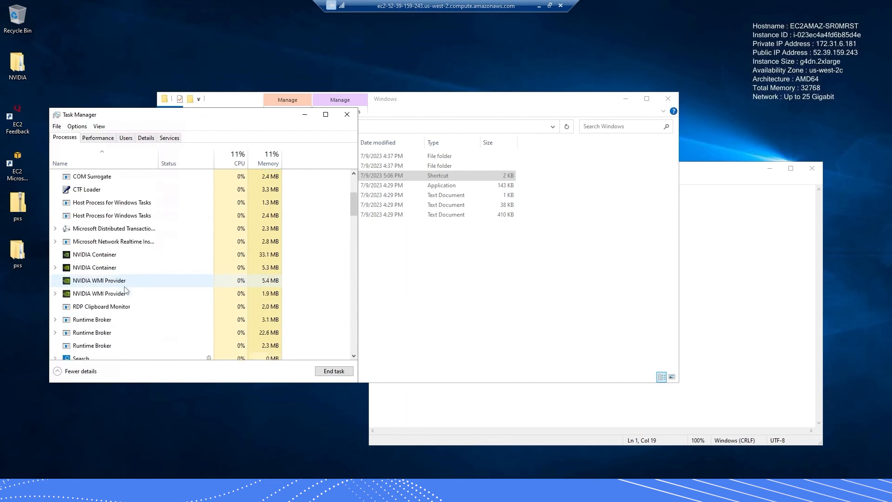
scroll(125, 288, down, 1)
scroll(126, 288, down, 2)
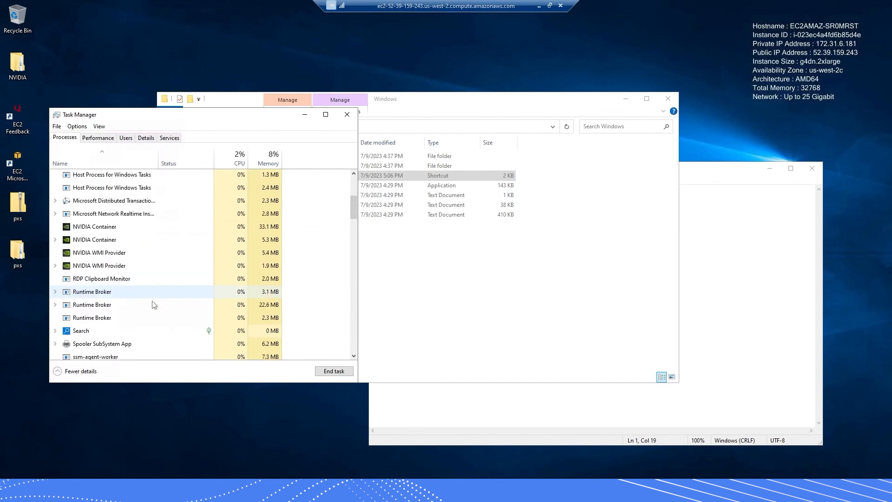
click(512, 249)
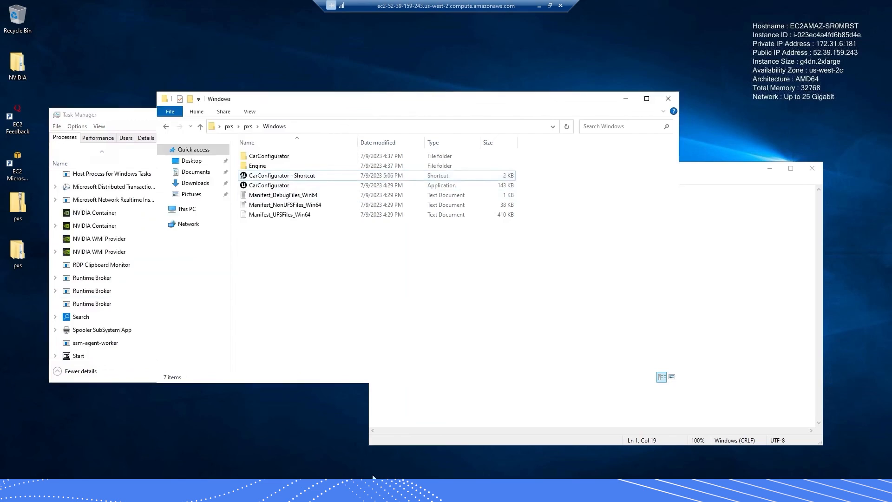
mouse_move(308, 490)
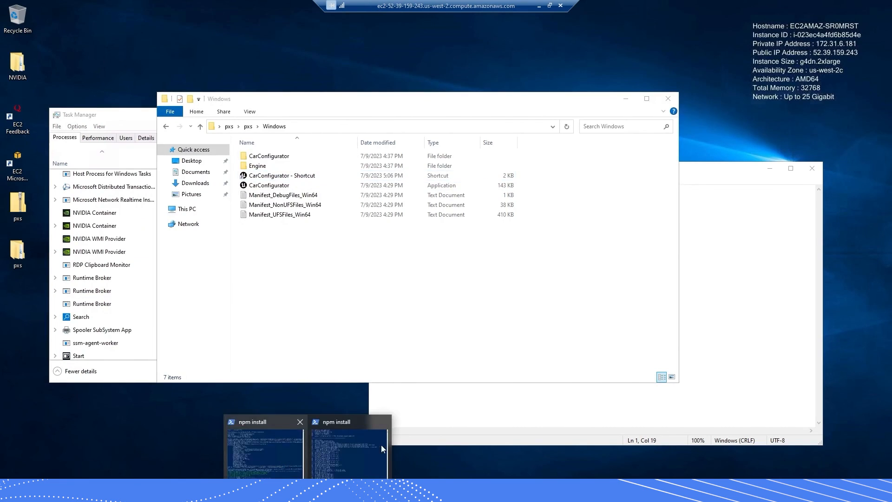
mouse_move(294, 444)
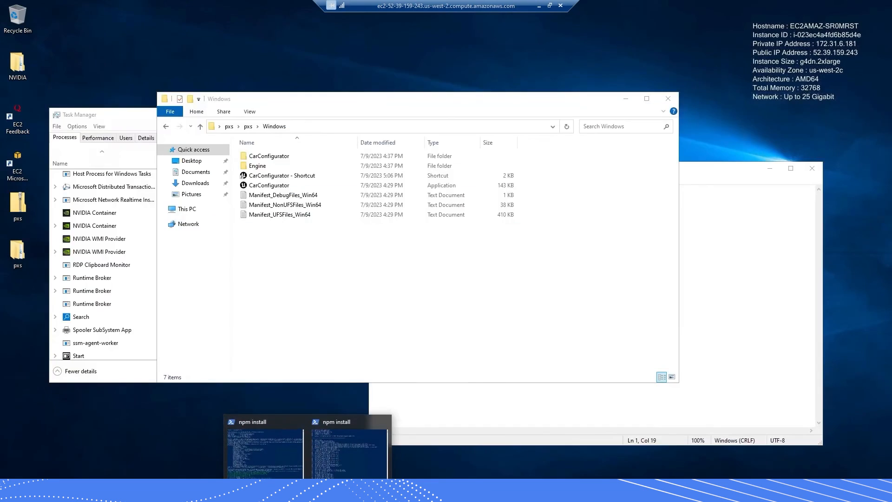
click(419, 102)
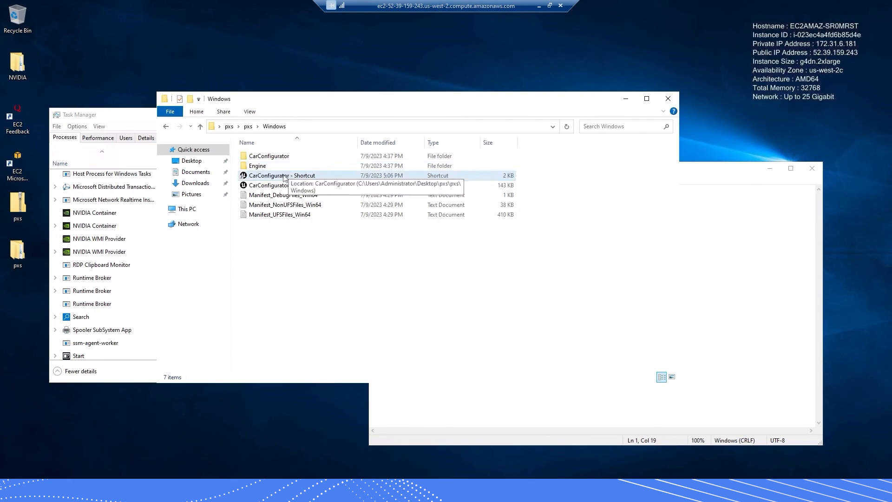
double_click(289, 176)
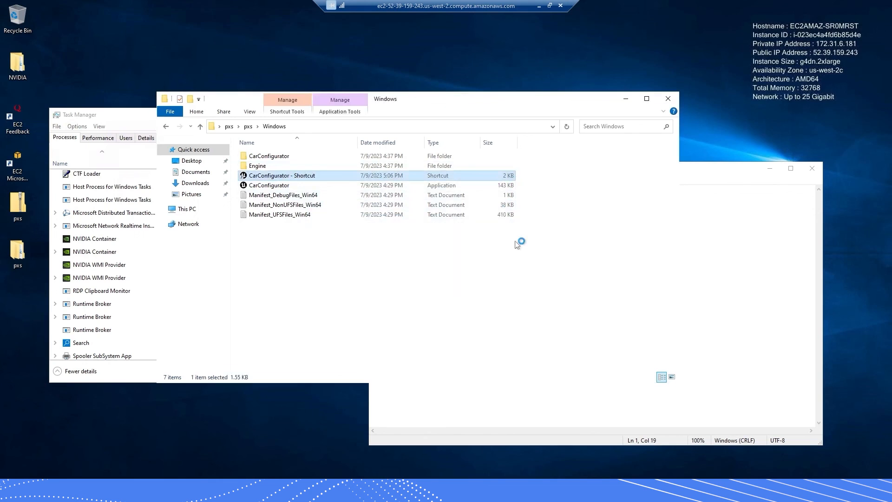
Take the Remote Desktop session out of full screen and tile it side by side with the Chrome window showing the EC2 console.
click(550, 6)
drag(382, 8, 2, 119)
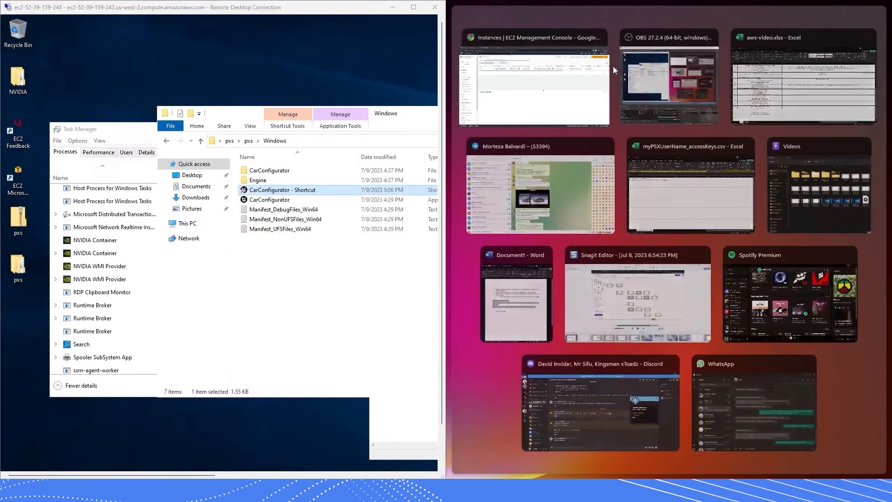
click(547, 70)
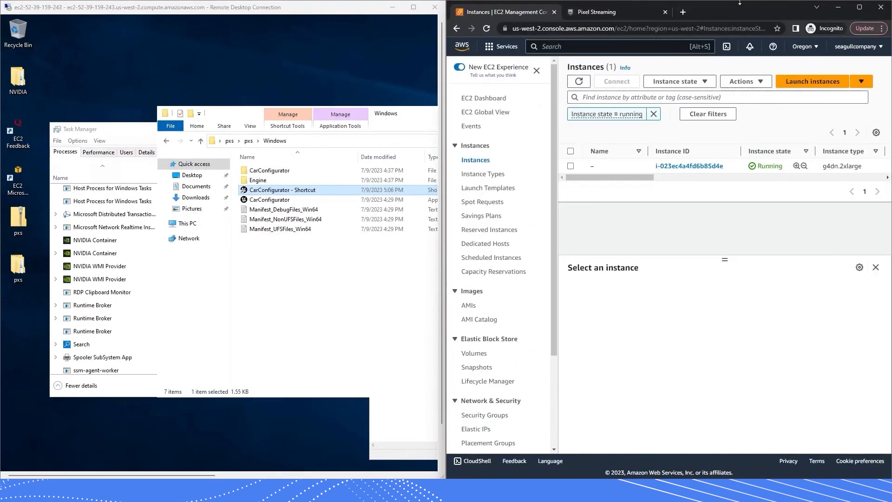
Switch to the Pixel Streaming page at 52.39.159.243, reload it and start the stream.
click(601, 12)
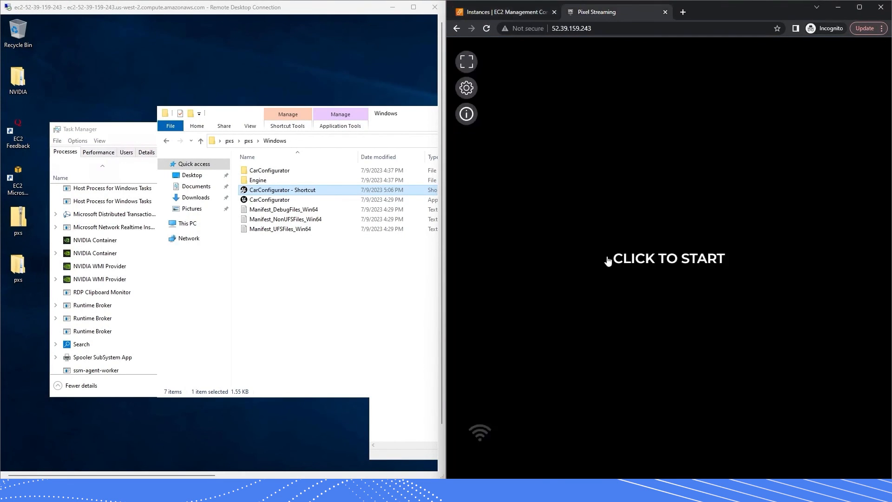
click(486, 29)
click(693, 248)
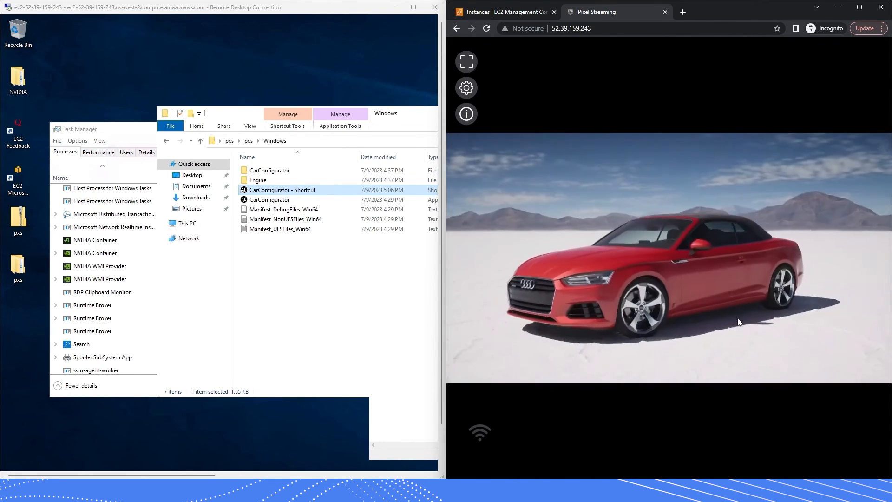